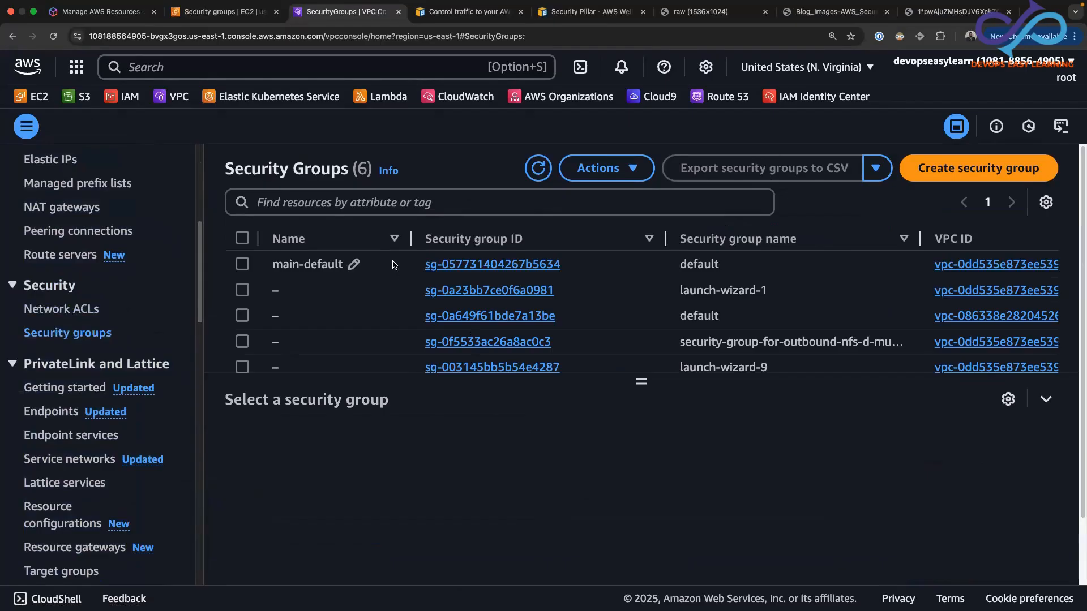
- Start creating a new security group in the VPC console and name it webserver-sg
left_click(226, 12)
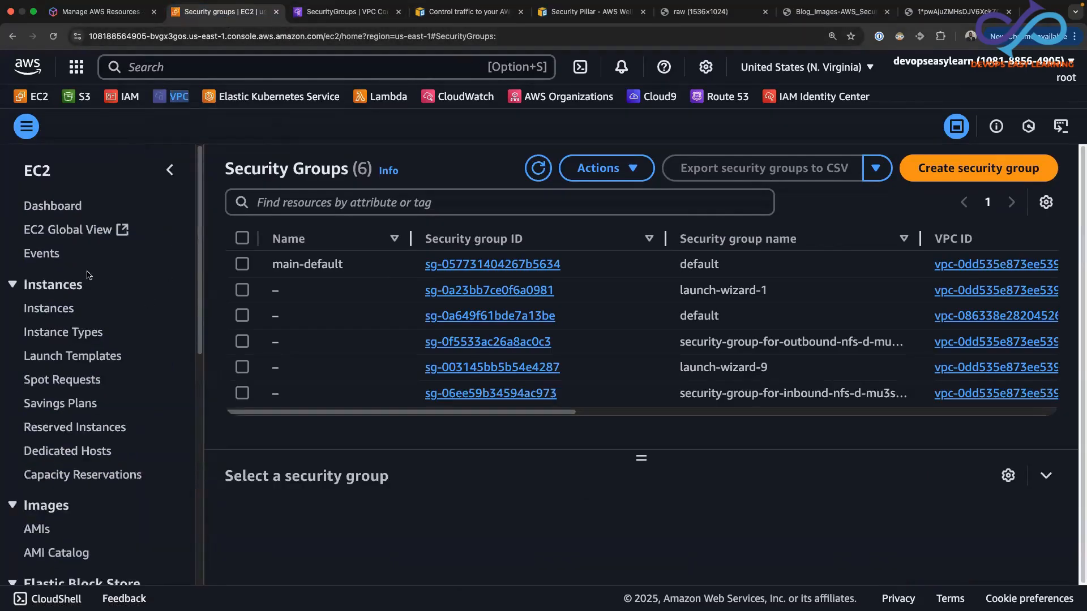
left_click(337, 17)
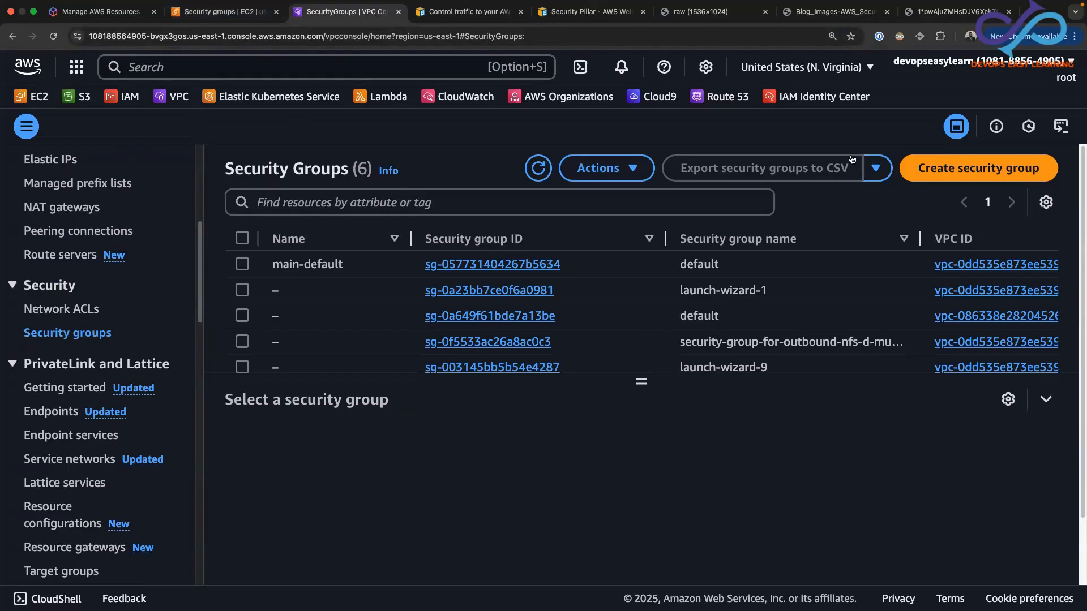
left_click(970, 173)
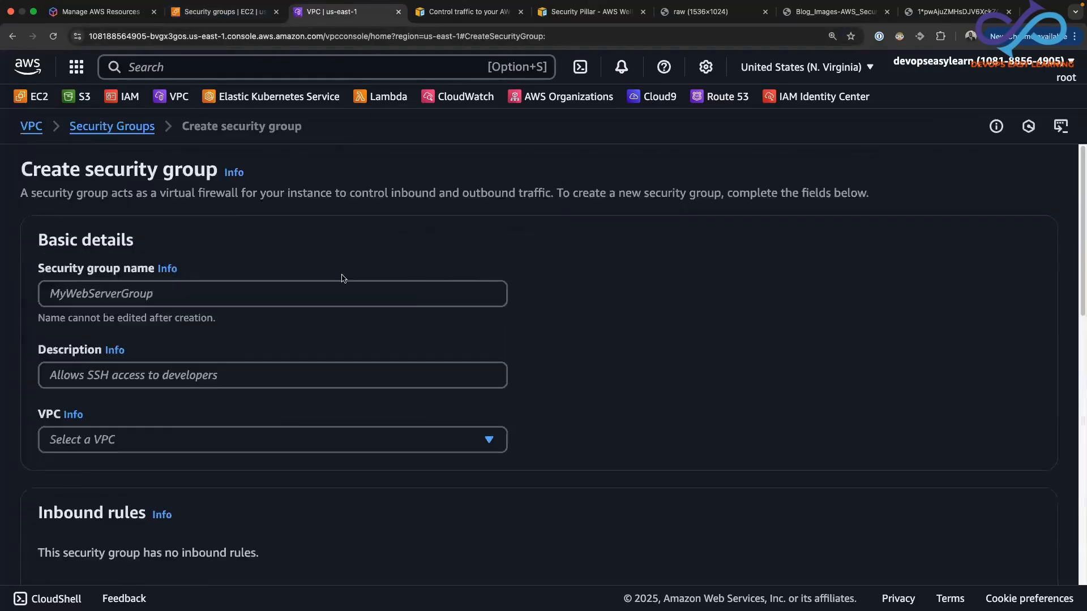
scroll(418, 281, "down", 10)
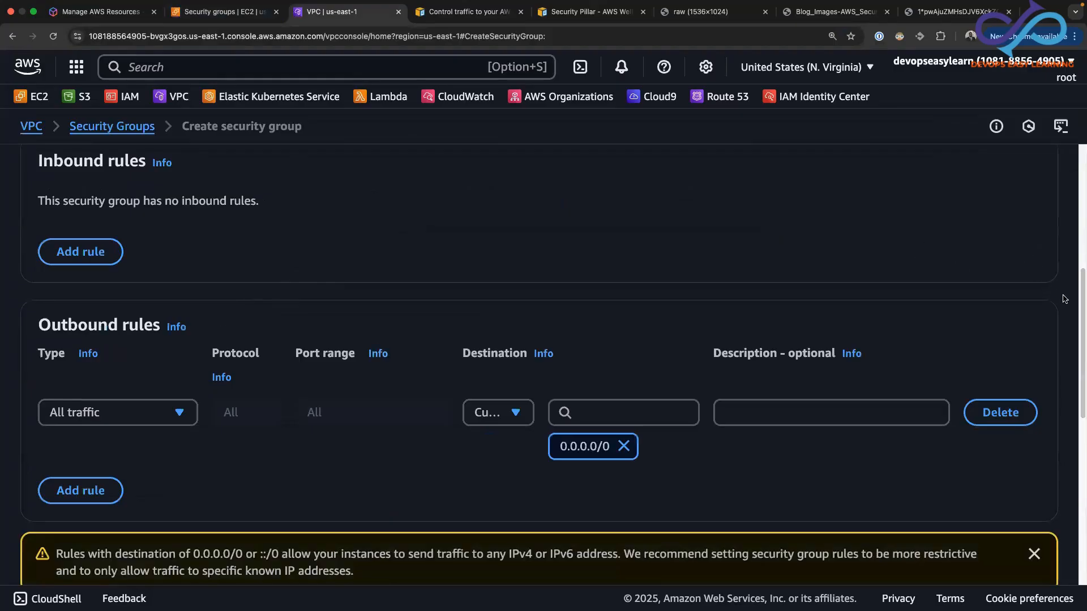
left_click_drag(1081, 295, 1080, 162)
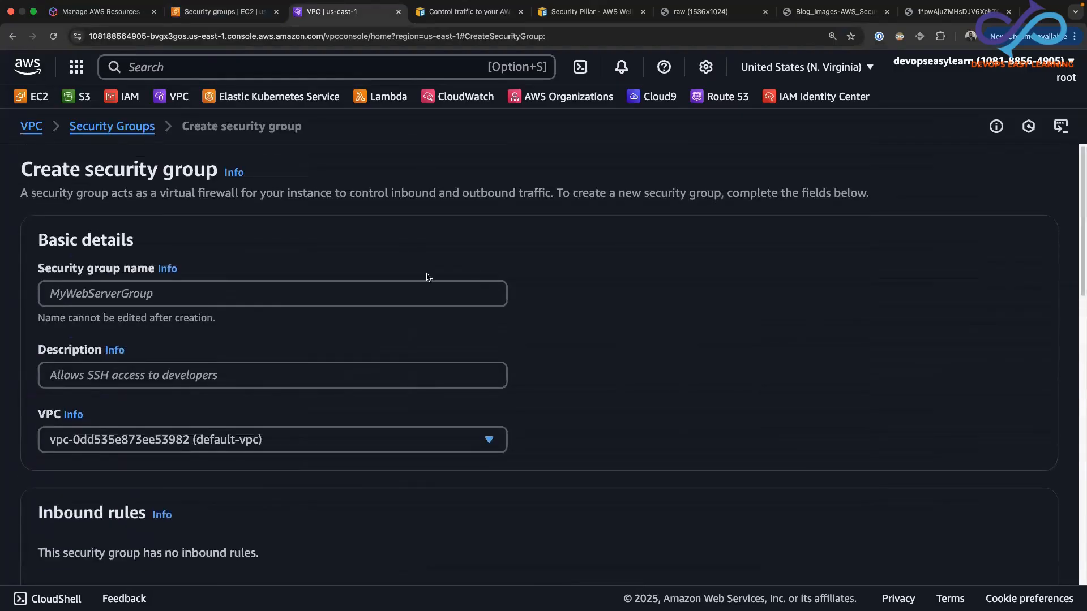
left_click(313, 294)
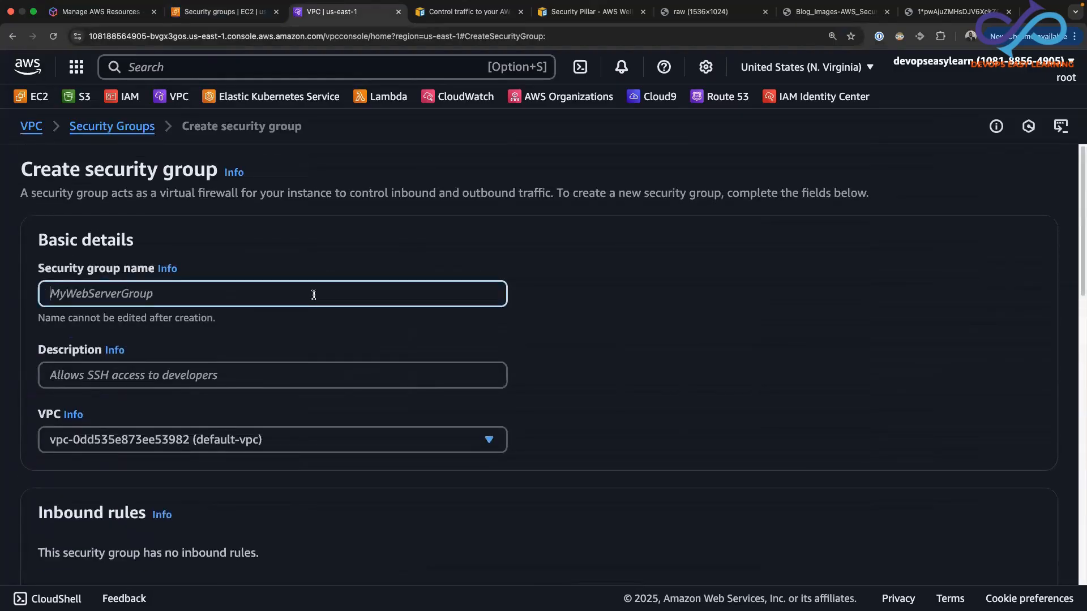
type("webserver-sg")
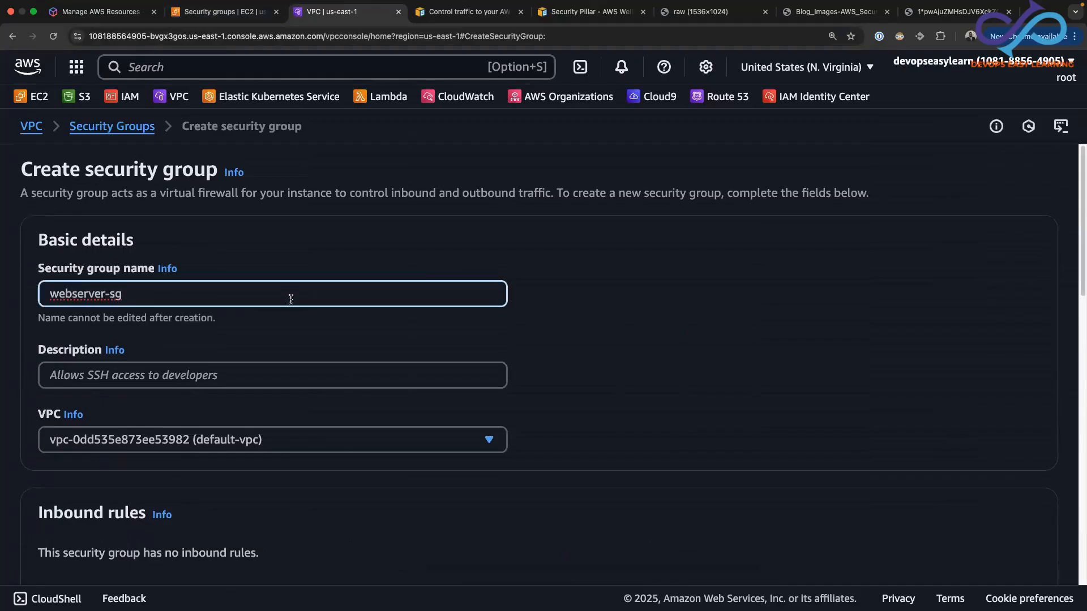
- Add an inbound rule of type HTTP with the source set to Anywhere-IPv4
left_click_drag(1079, 262, 1079, 276)
scroll(273, 275, "down", 3)
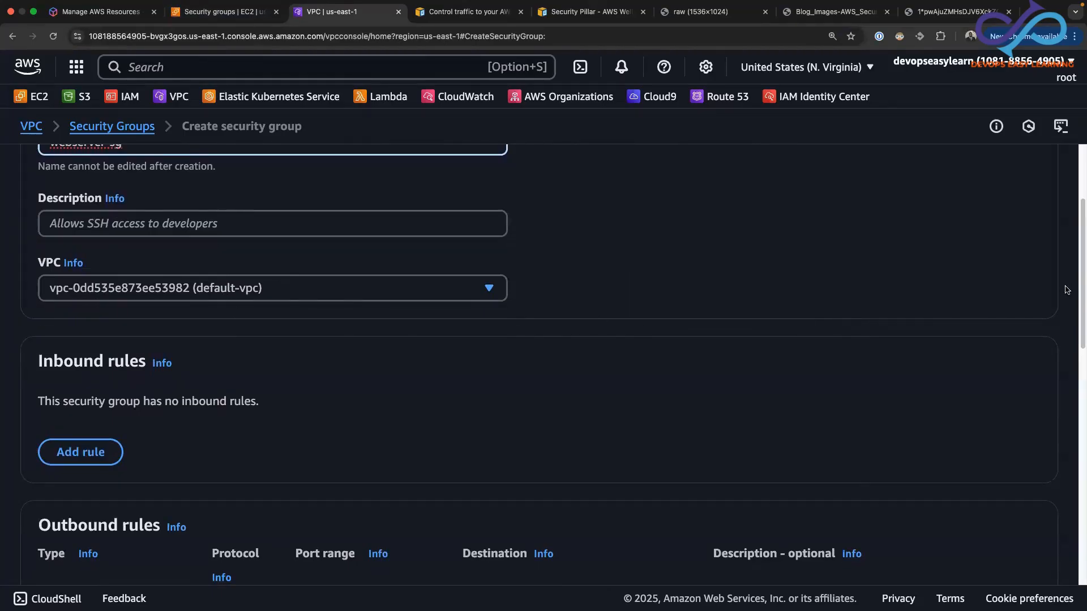
scroll(1079, 281, "down", 3)
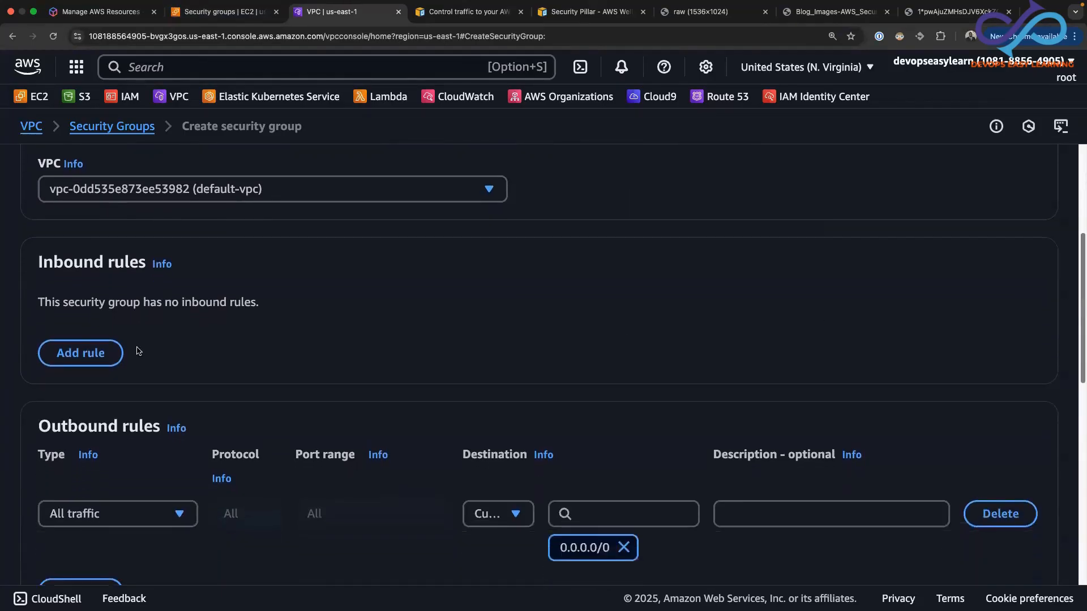
left_click(104, 353)
left_click(175, 351)
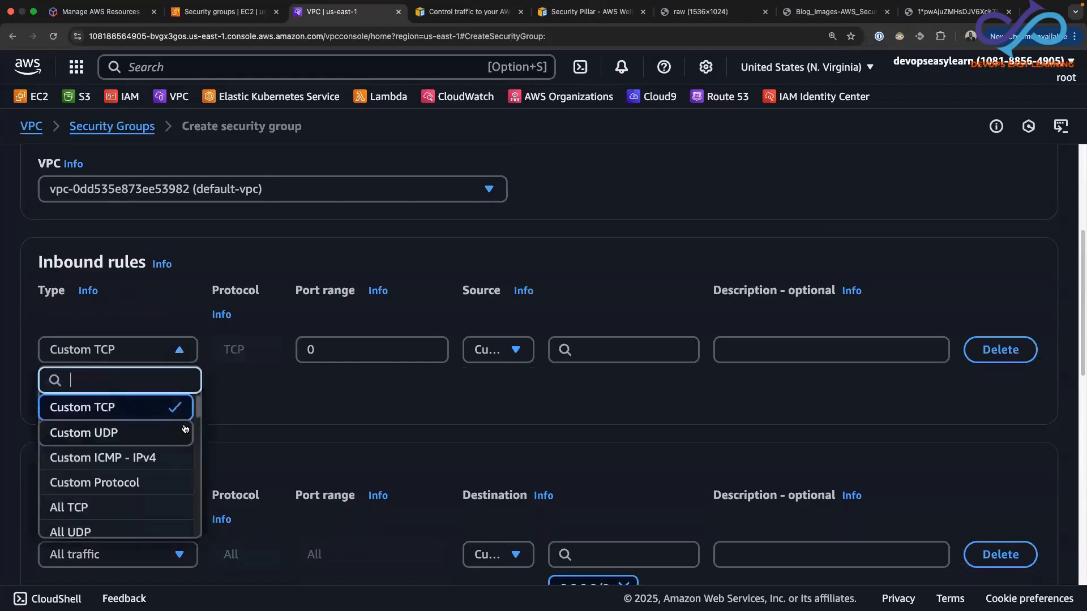
left_click_drag(197, 411, 183, 462)
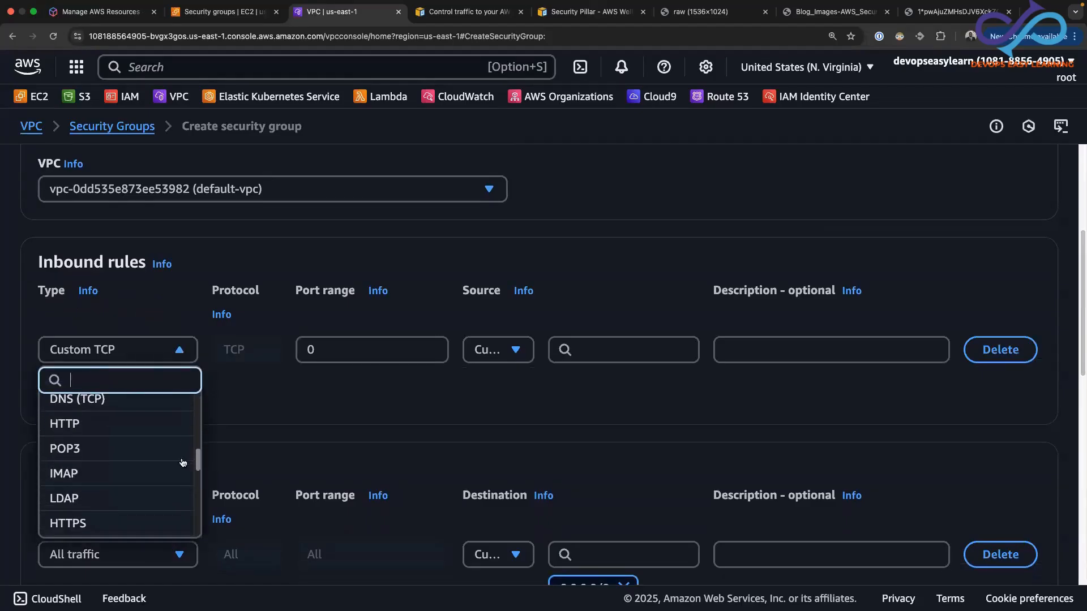
left_click(66, 425)
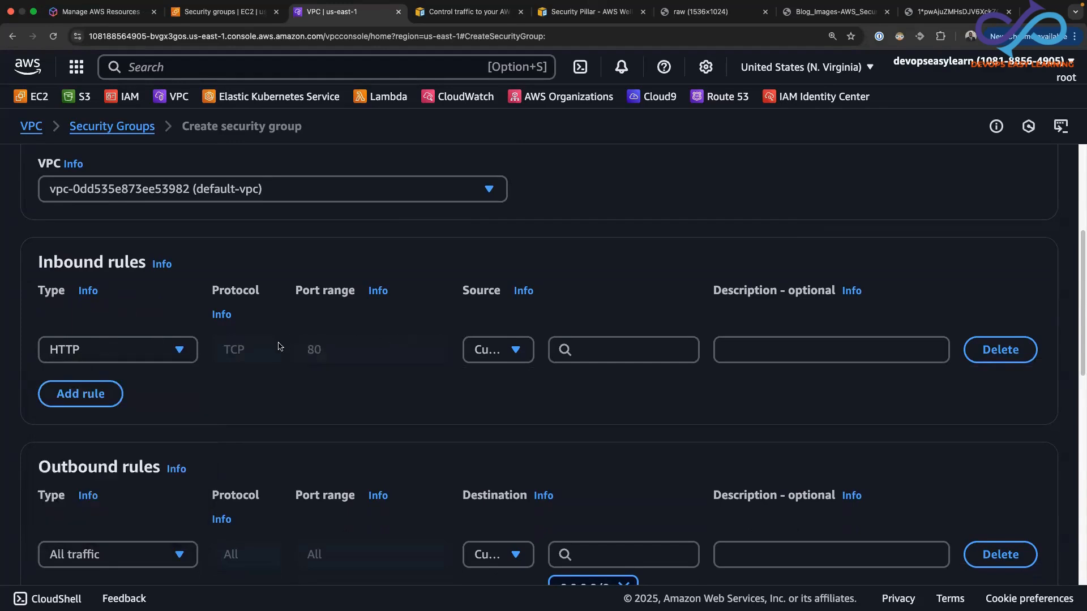
left_click(475, 353)
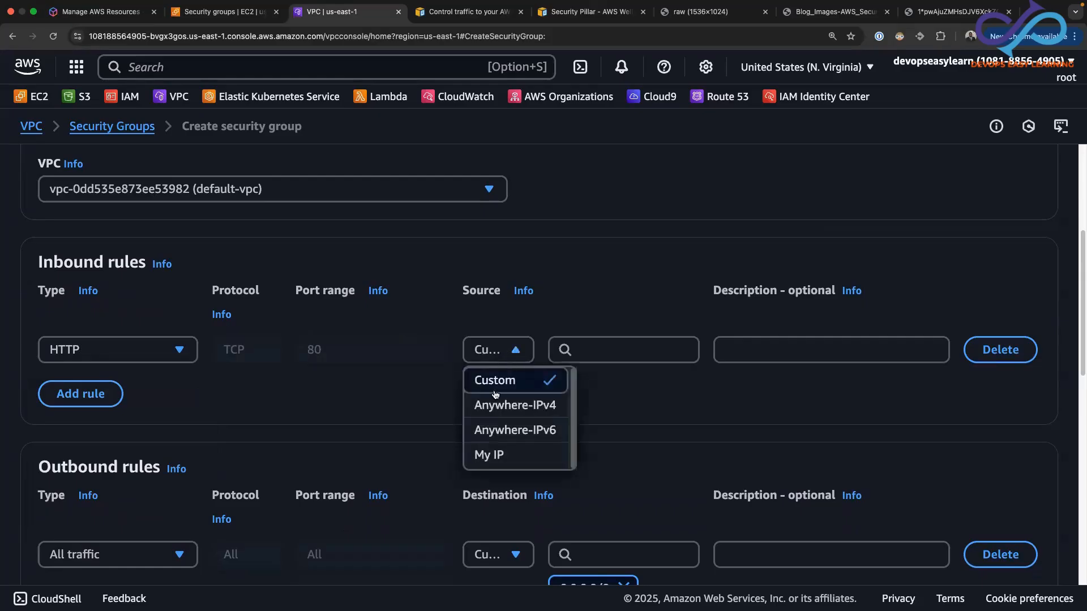
left_click(501, 403)
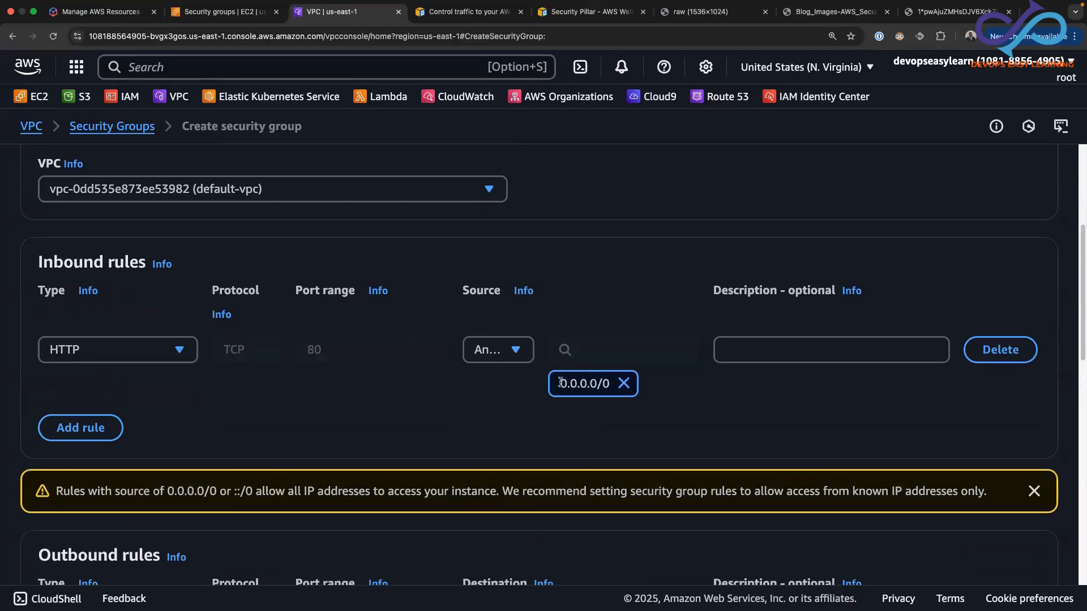
left_click_drag(560, 384, 610, 387)
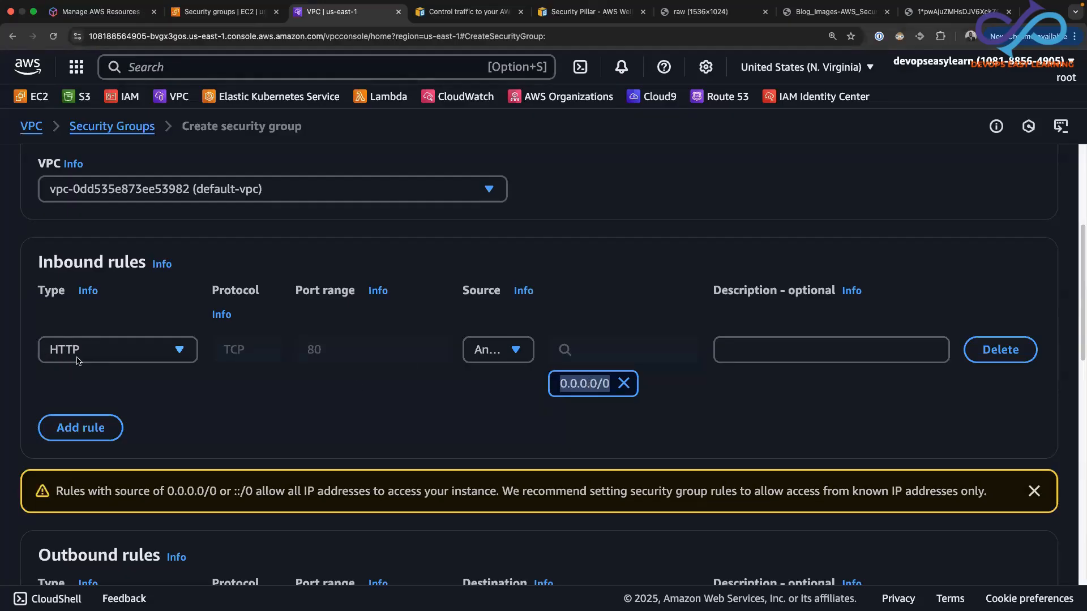
- Try My IP and the custom CIDR block 10.0.0.0/8 as sources for the inbound HTTP rule
left_click(516, 352)
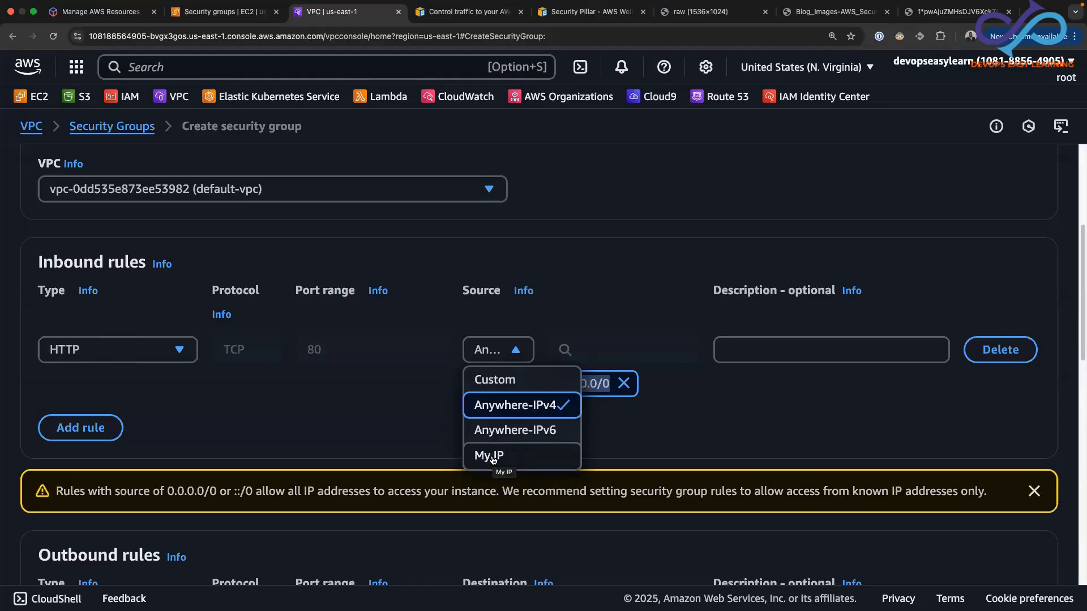
left_click(492, 457)
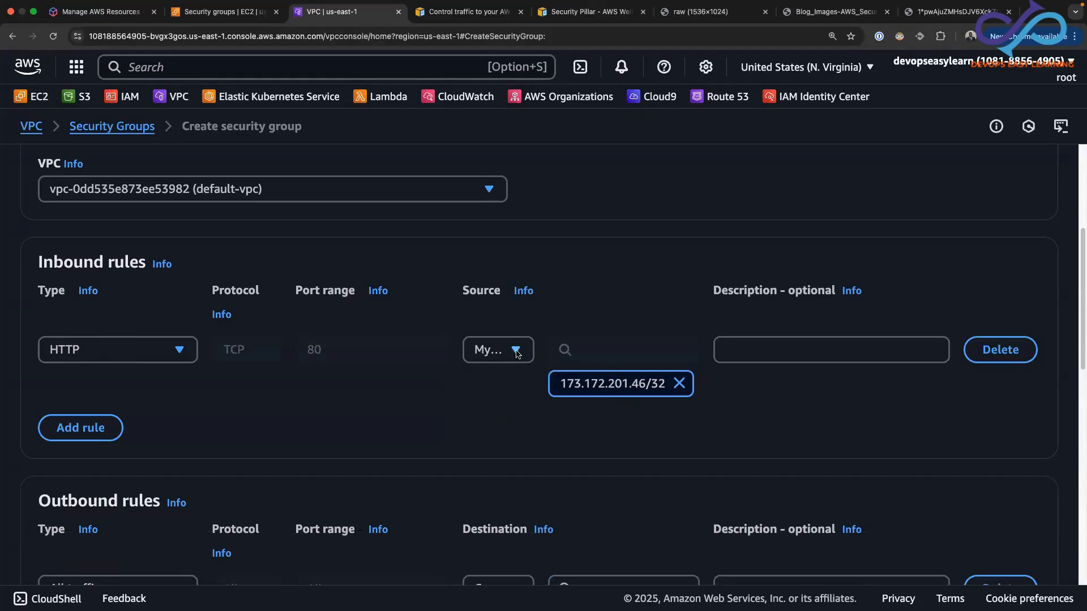
left_click(516, 353)
left_click(507, 385)
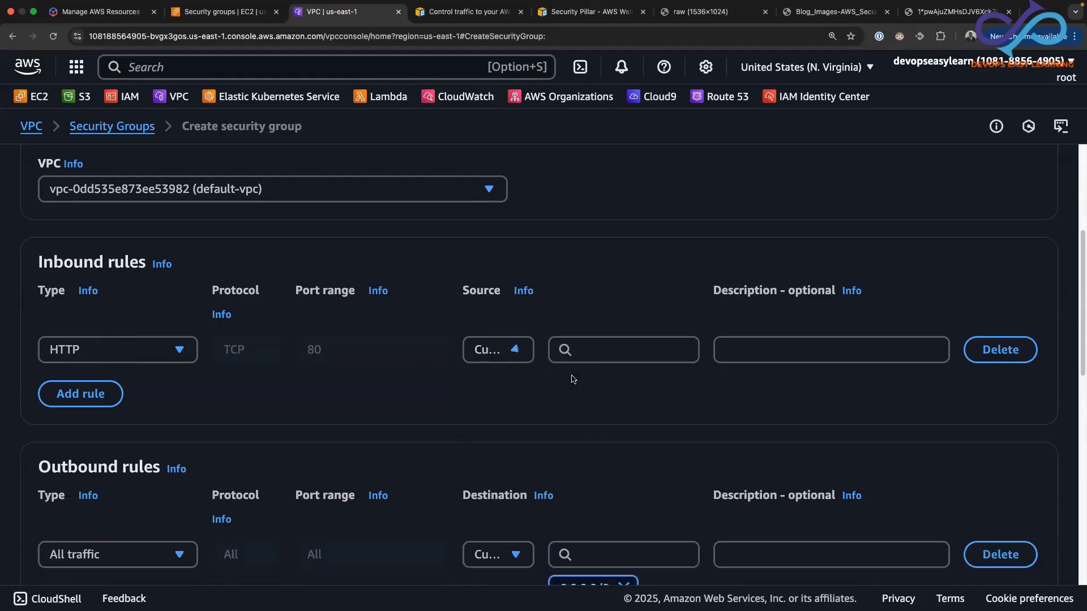
left_click(590, 351)
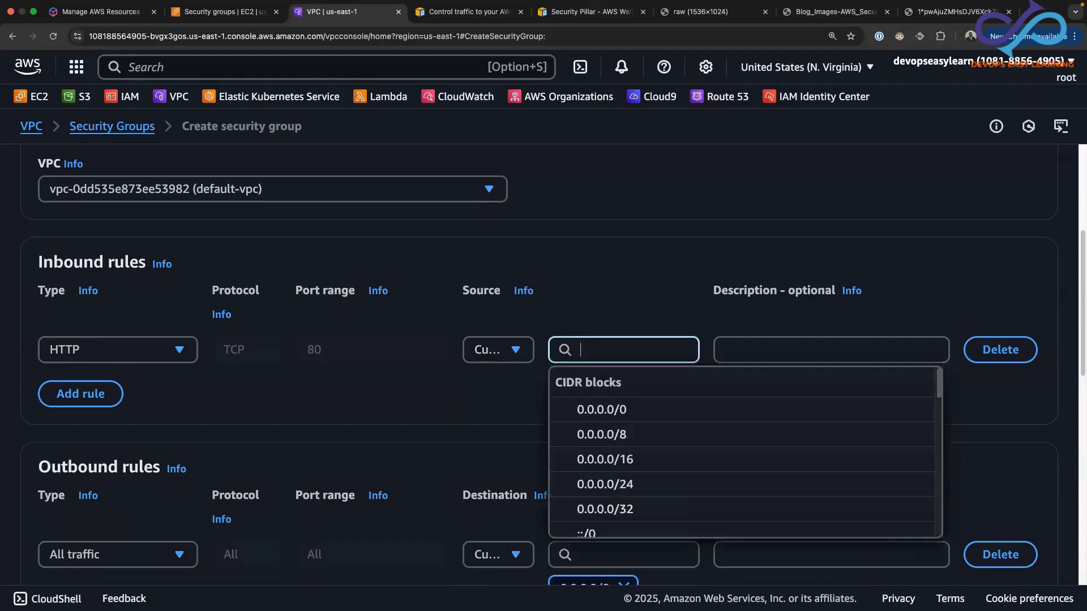
type("10.0.0.0/")
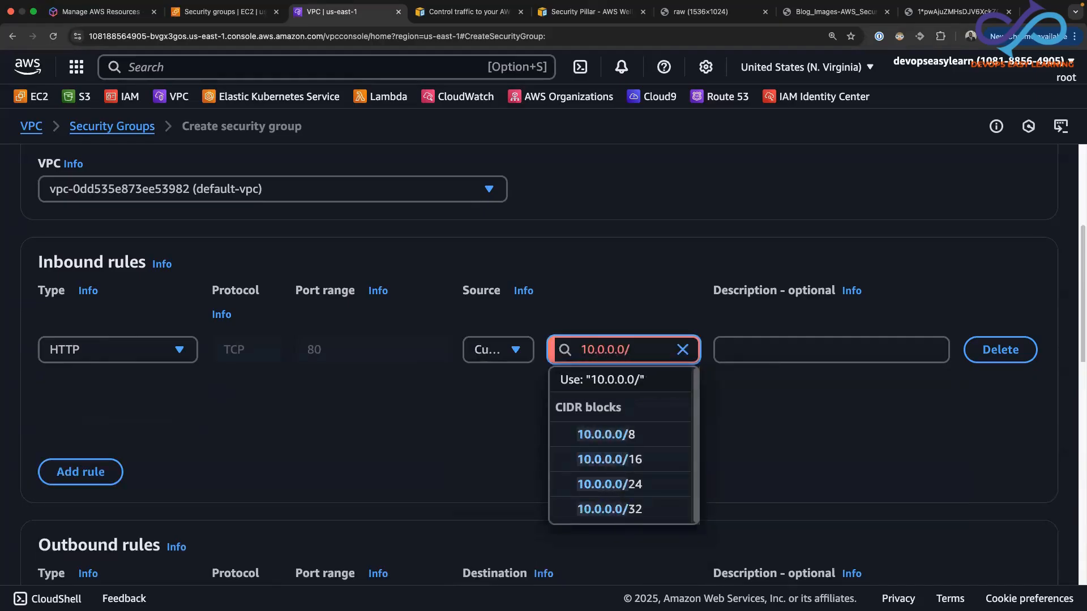
type("8")
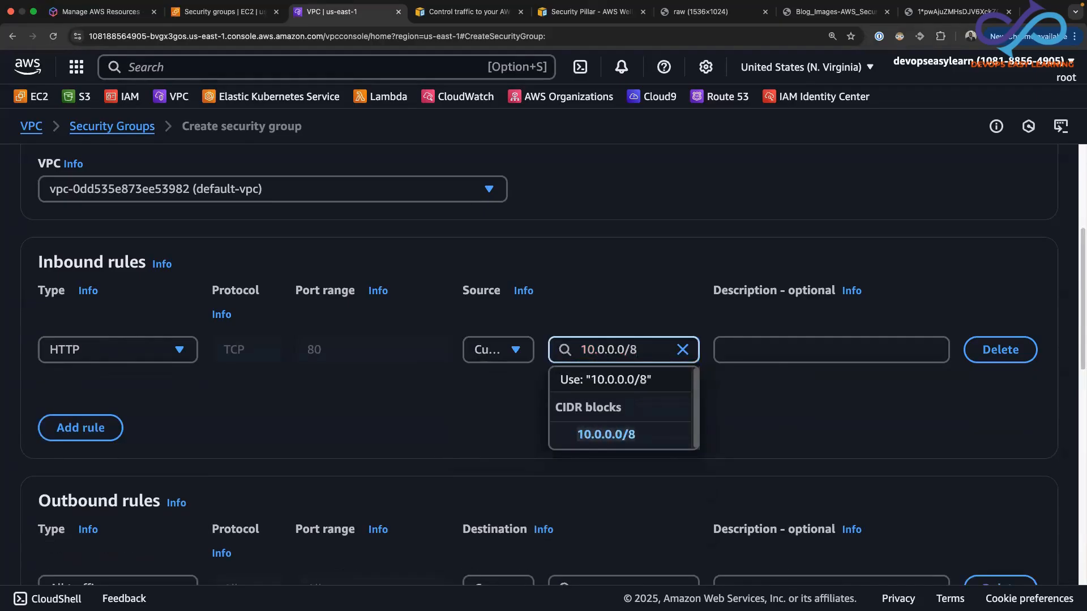
left_click(600, 441)
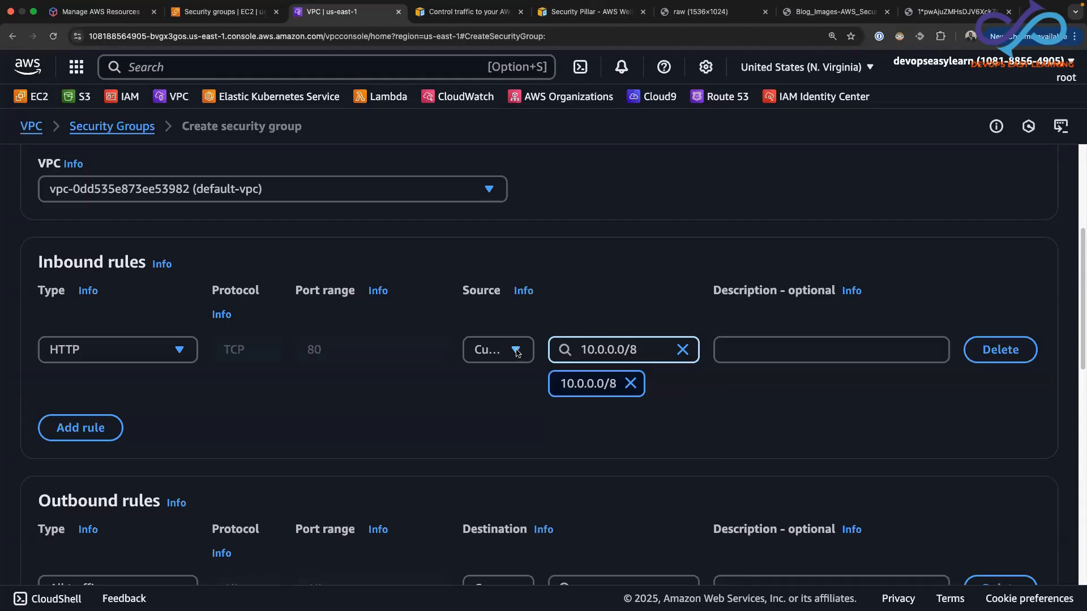
- Remove the custom CIDR block from the inbound HTTP rule and set its source to Anywhere-IPv4
left_click(630, 385)
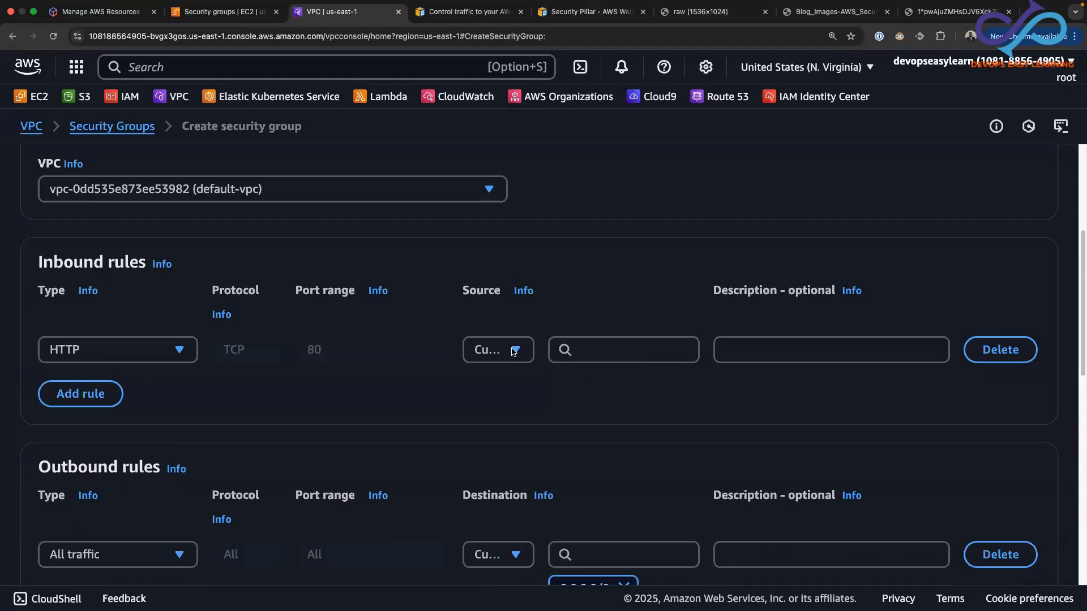
left_click(519, 351)
left_click(509, 407)
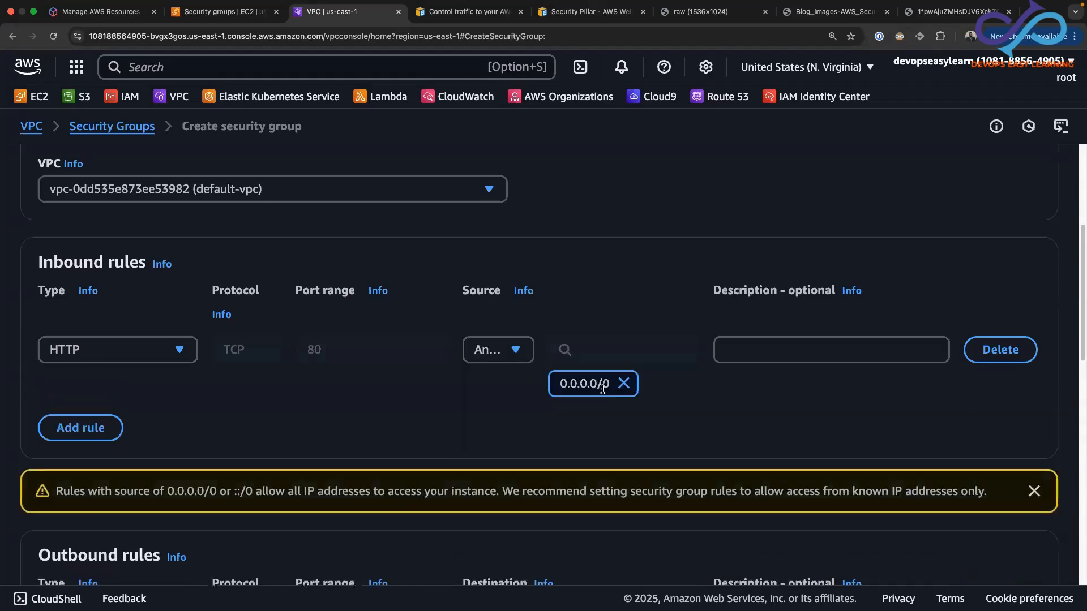
- Review the inbound and outbound rules and try to create the security group without a description
scroll(1079, 310, "down", 1)
scroll(1079, 310, "down", 2)
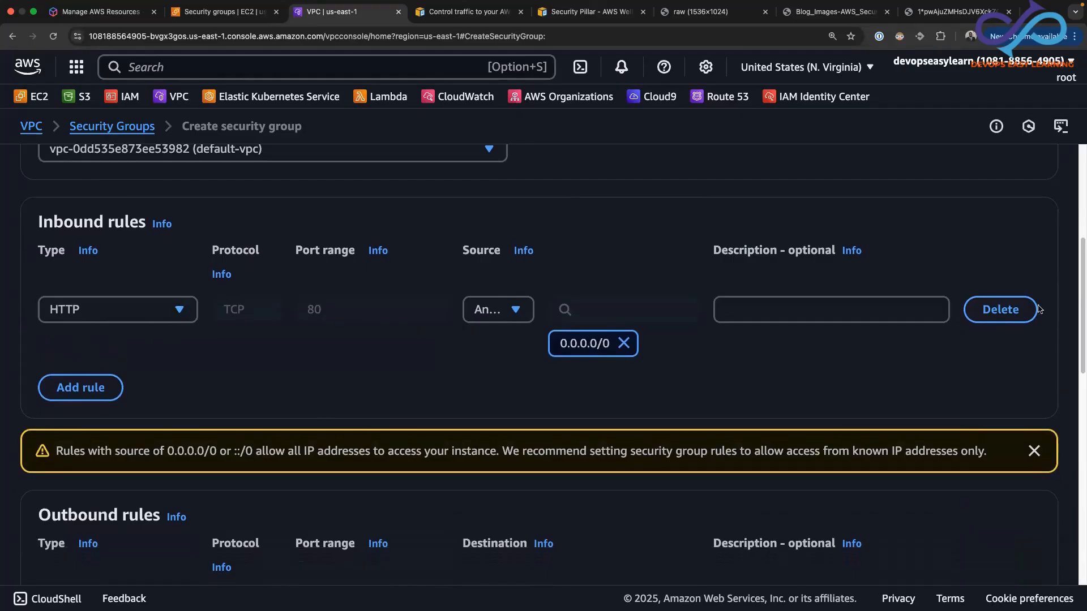
scroll(1067, 293, "down", 5)
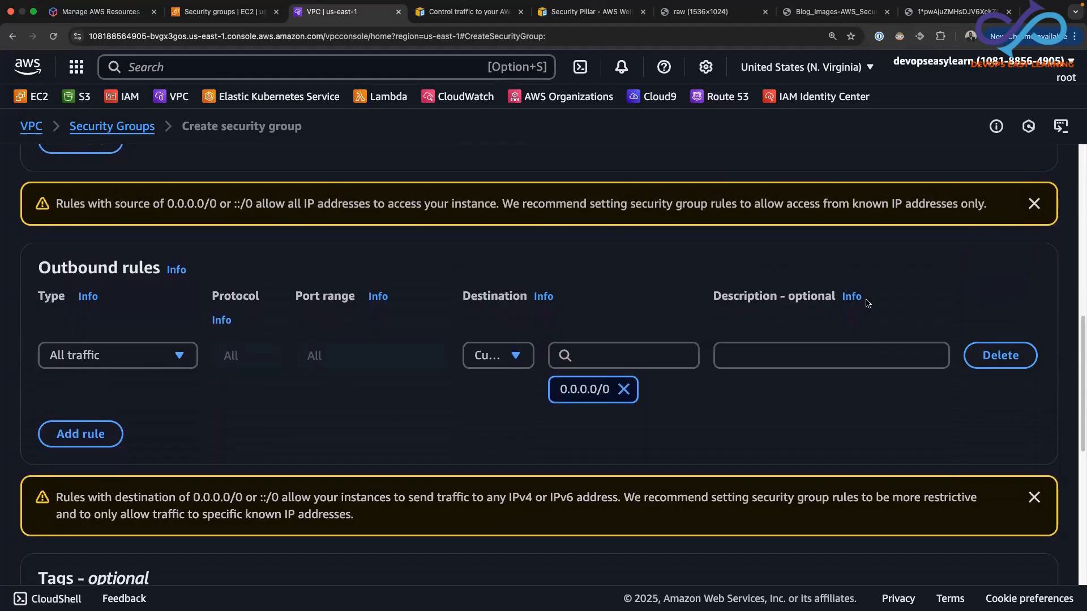
scroll(1079, 341, "up", 5)
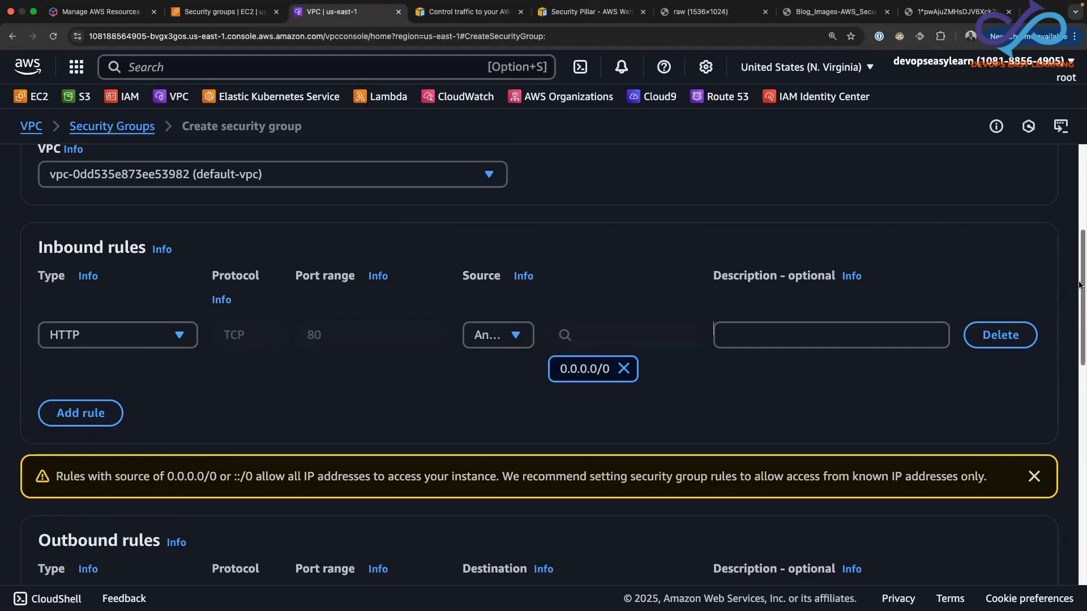
scroll(198, 300, "down", 7)
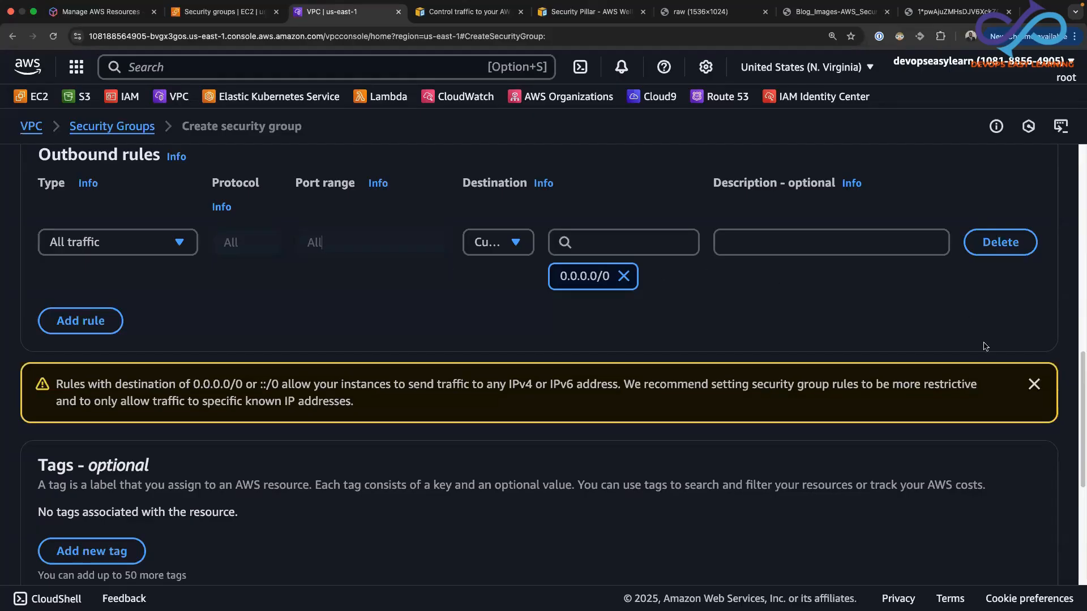
left_click_drag(1079, 386, 1077, 453)
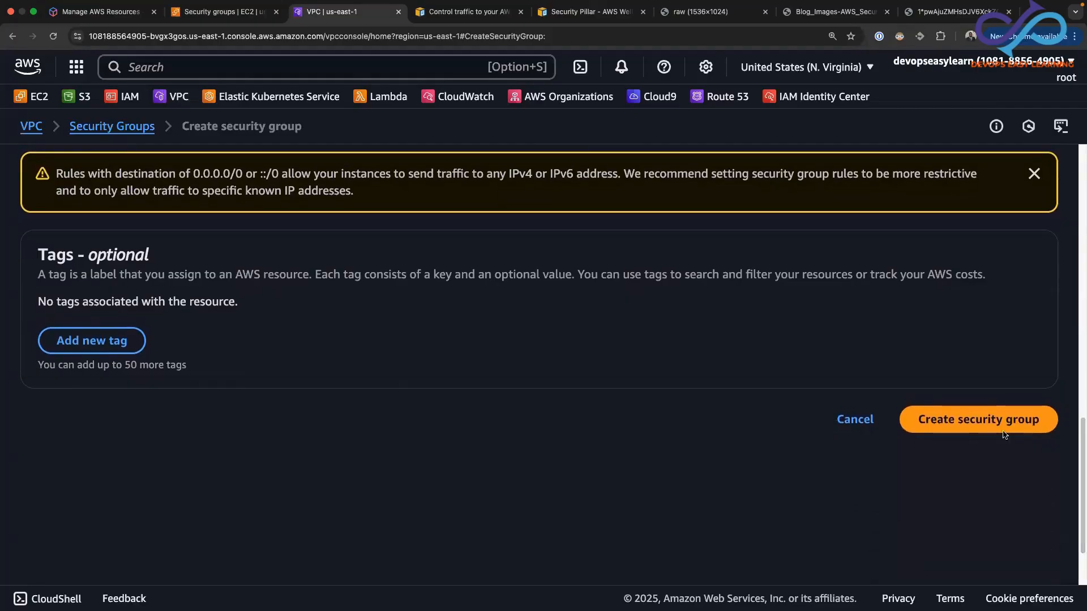
left_click(971, 421)
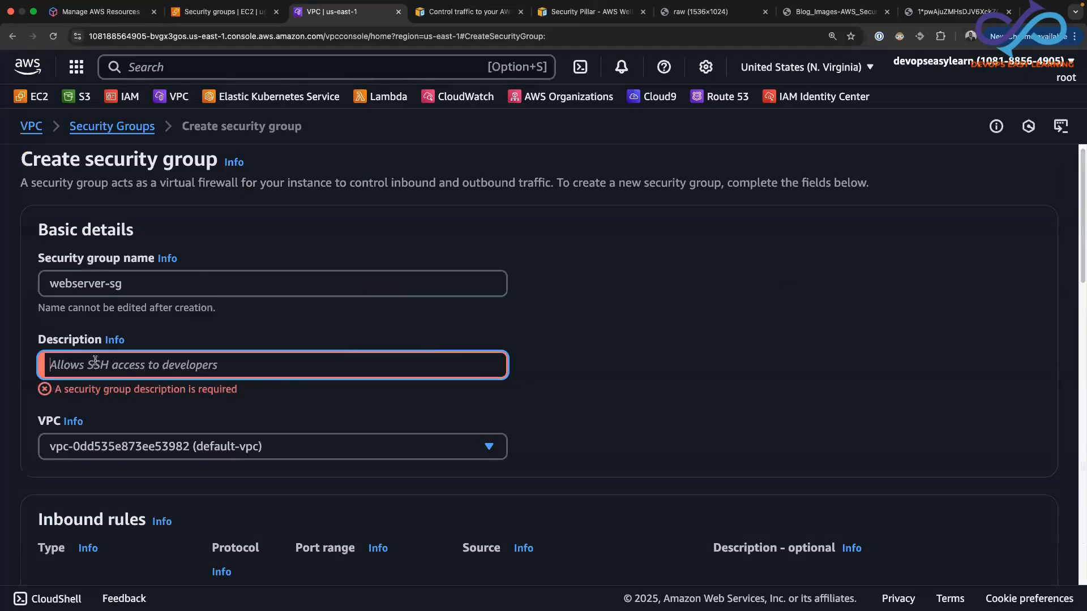
- Enter the description "this is for testing webserver" and create the security group
type("th")
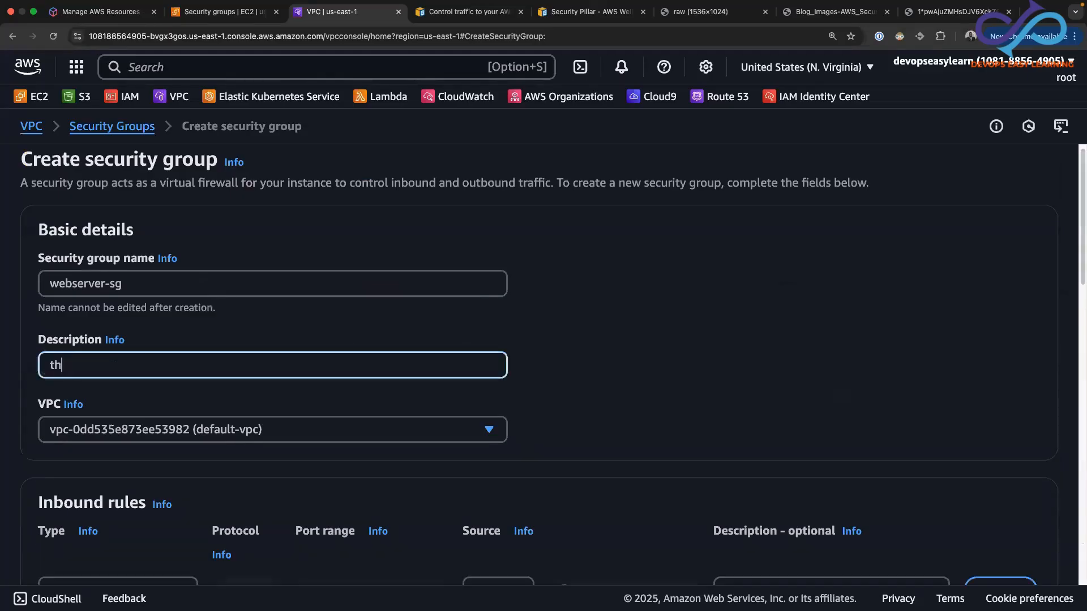
type("is is for testing webserver")
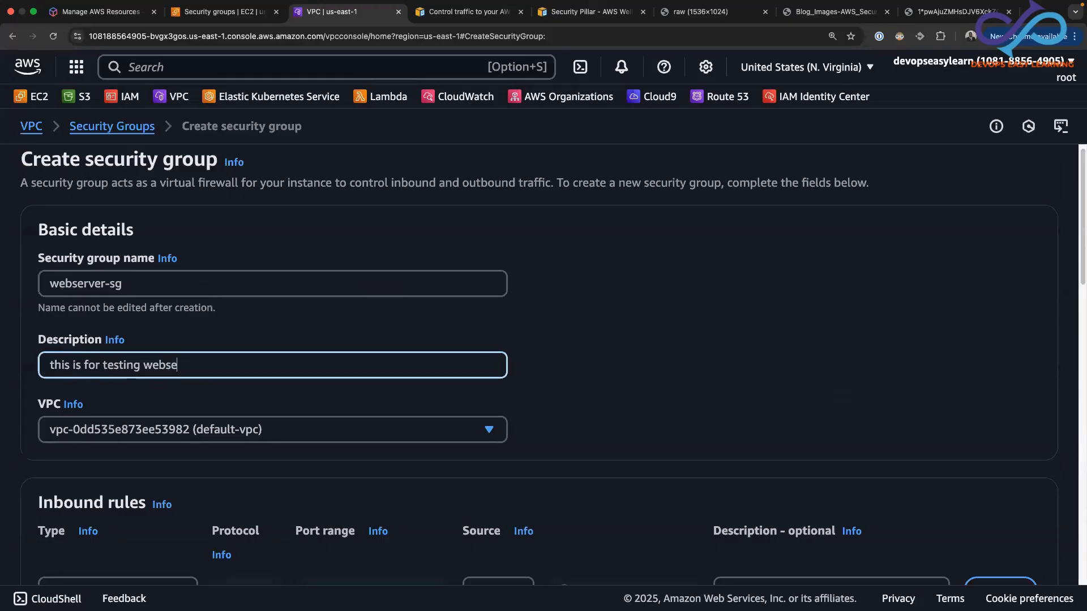
left_click_drag(1080, 210, 1080, 504)
left_click(991, 332)
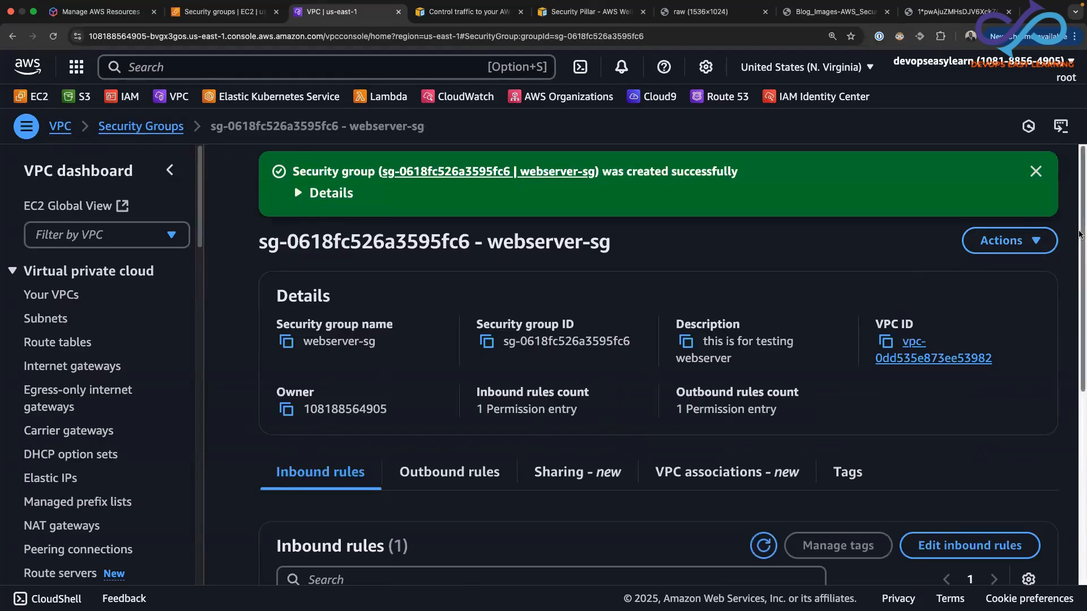
- Review the new security group's page and expand the details of its creation notice
scroll(1074, 238, "down", 4)
scroll(1078, 297, "up", 4)
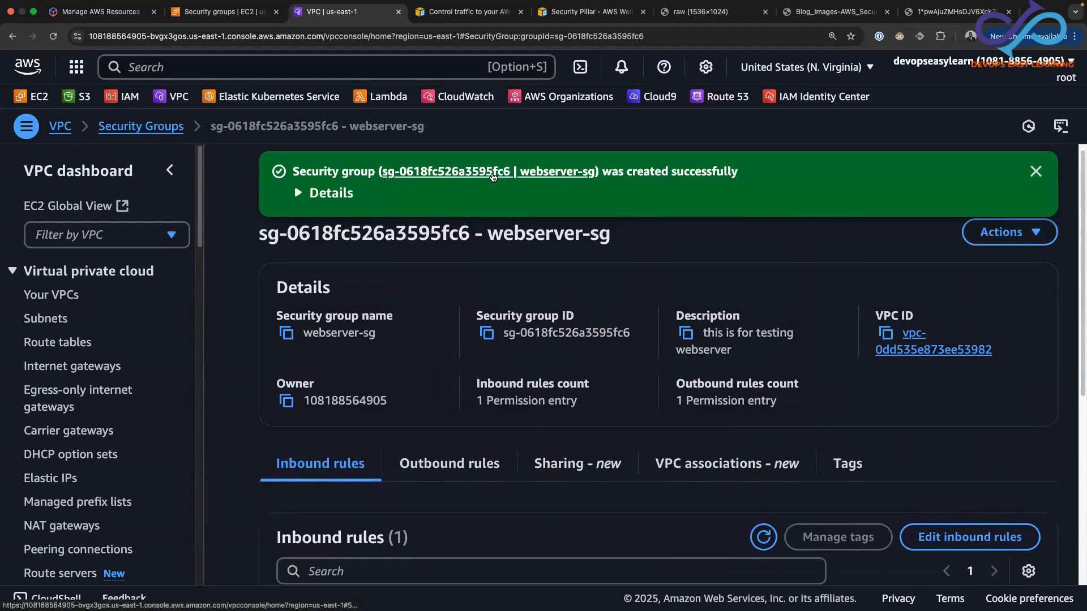
left_click(313, 193)
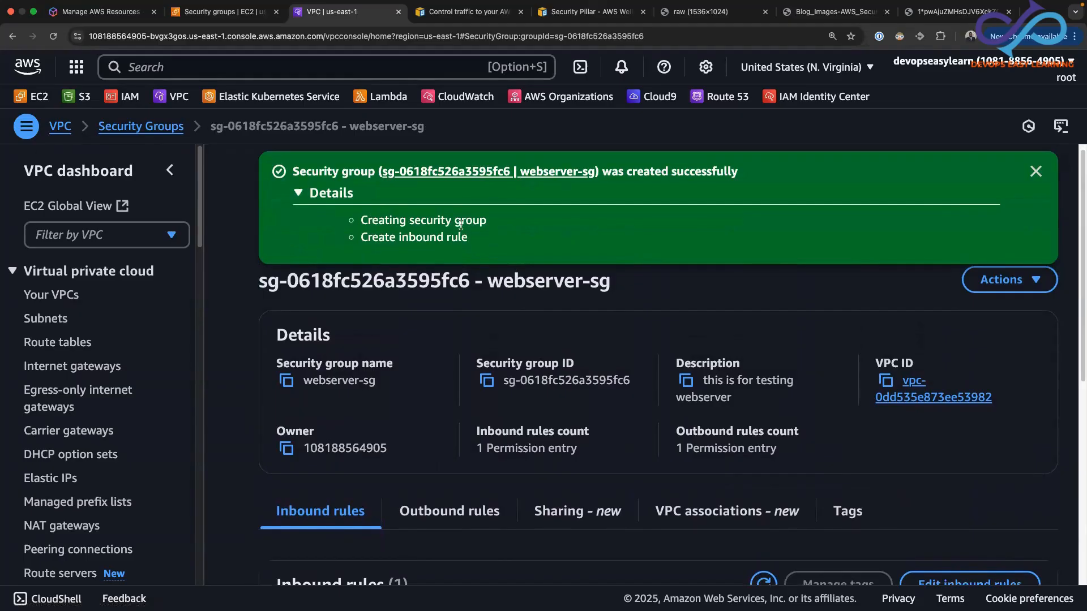
- Collapse the creation notice and review webserver-sg's name, owner, description, VPC and inbound rules
left_click(302, 193)
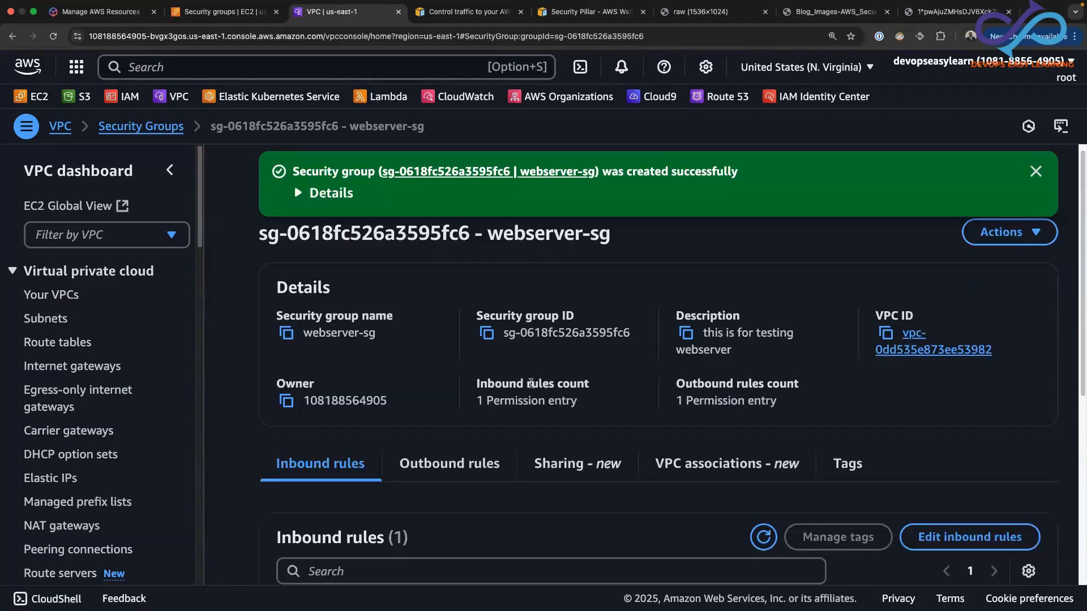
mouse_move(474, 387)
left_mouse_down()
mouse_move(592, 388)
mouse_move(475, 405)
left_mouse_up()
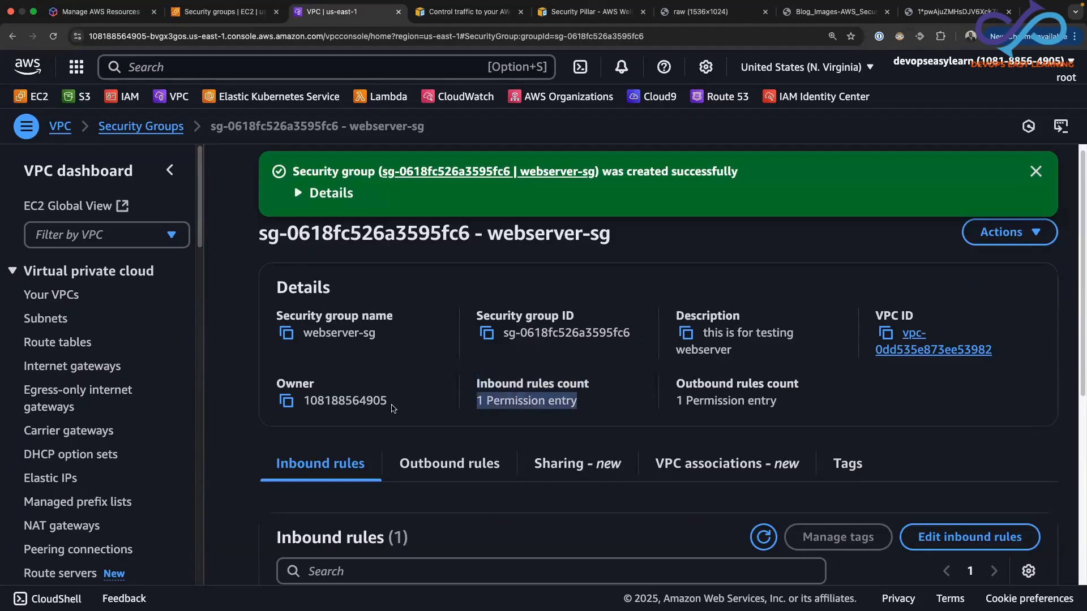
left_click_drag(388, 401, 305, 401)
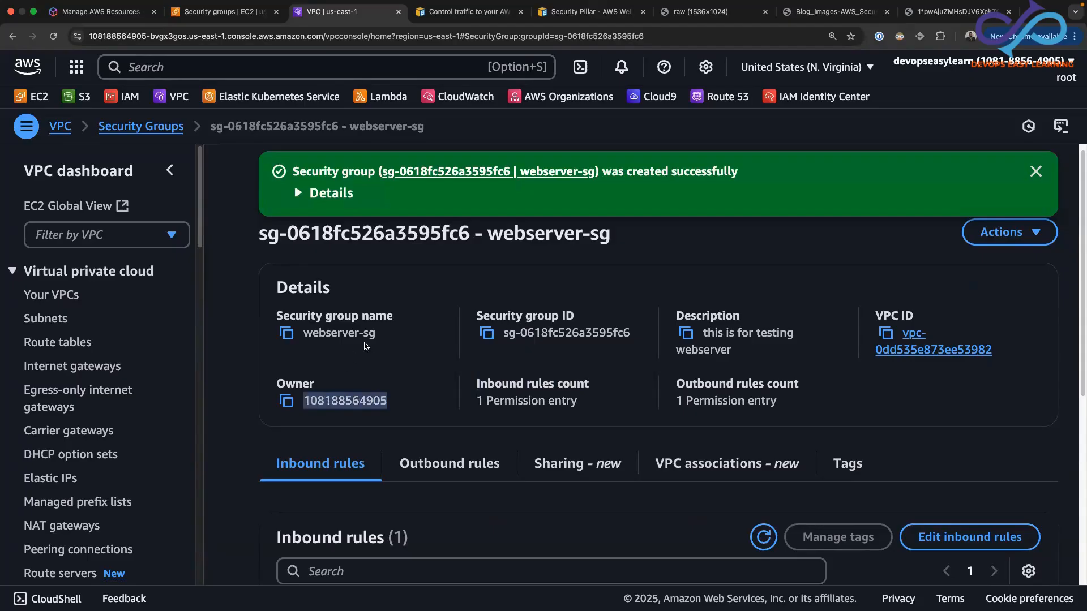
left_click_drag(378, 336, 313, 334)
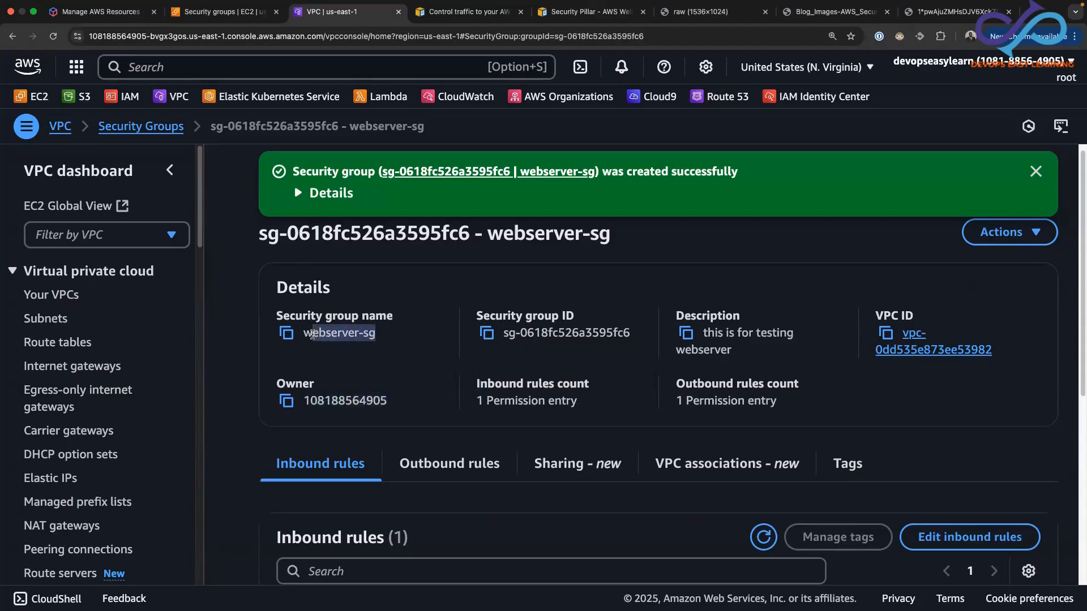
left_click_drag(703, 334, 752, 351)
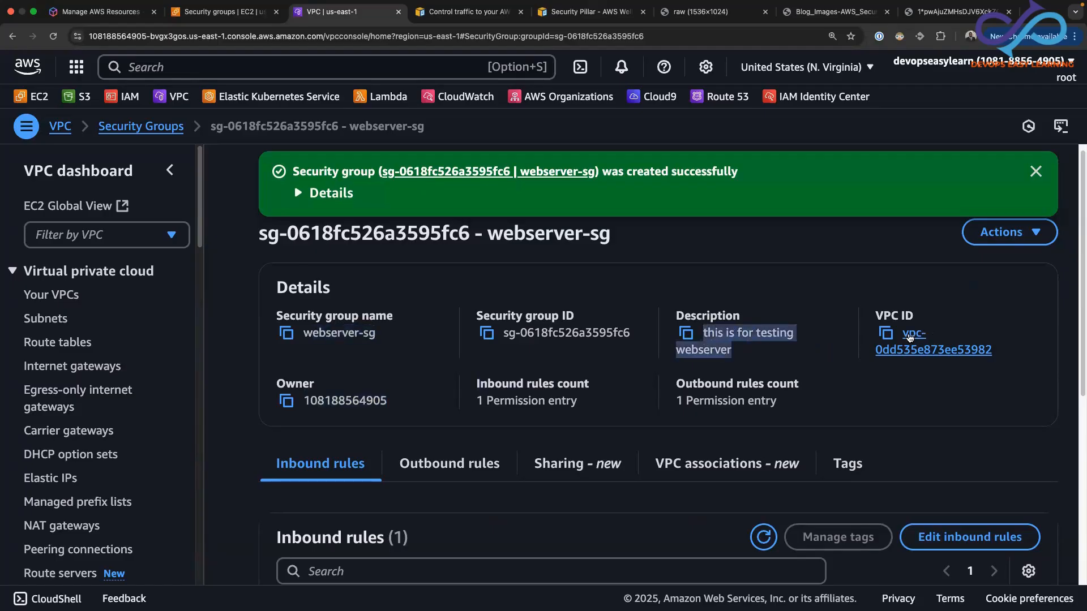
left_click_drag(902, 334, 944, 352)
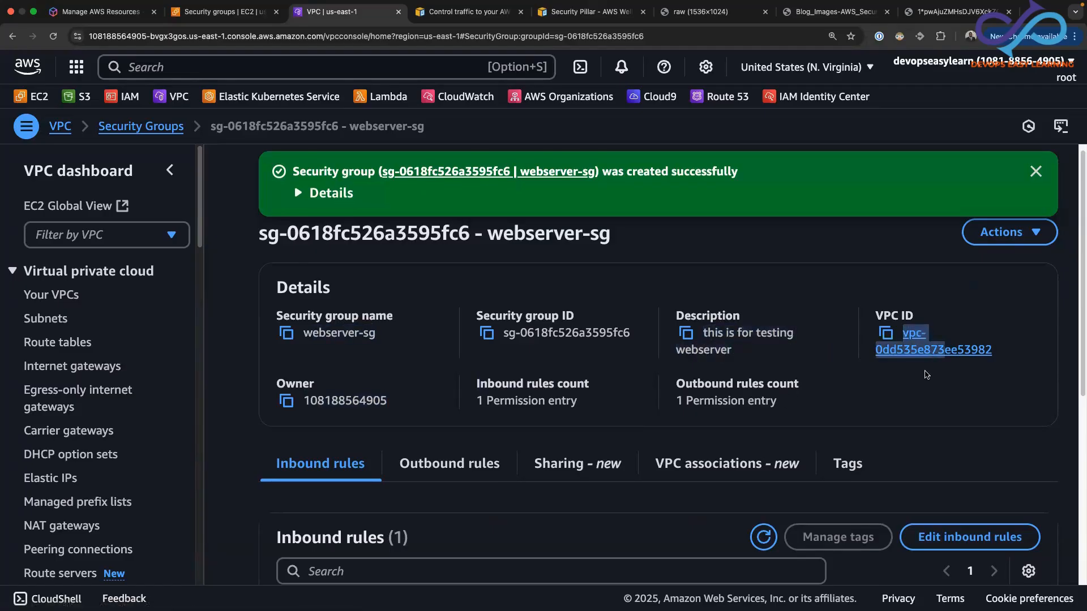
left_click_drag(1080, 260, 1080, 386)
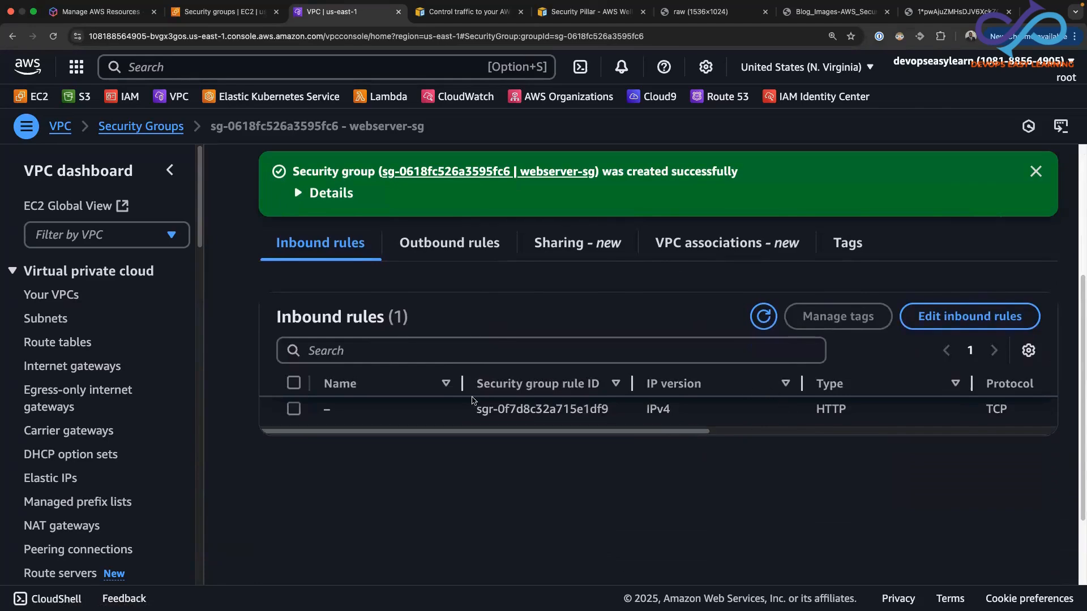
left_click(943, 319)
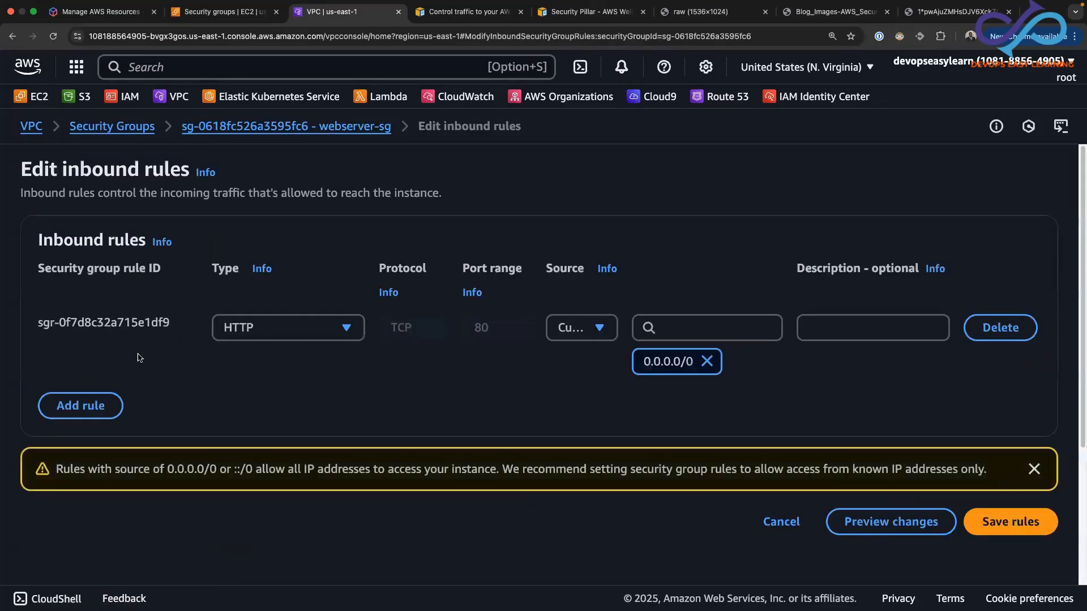
left_click(89, 406)
left_click(287, 395)
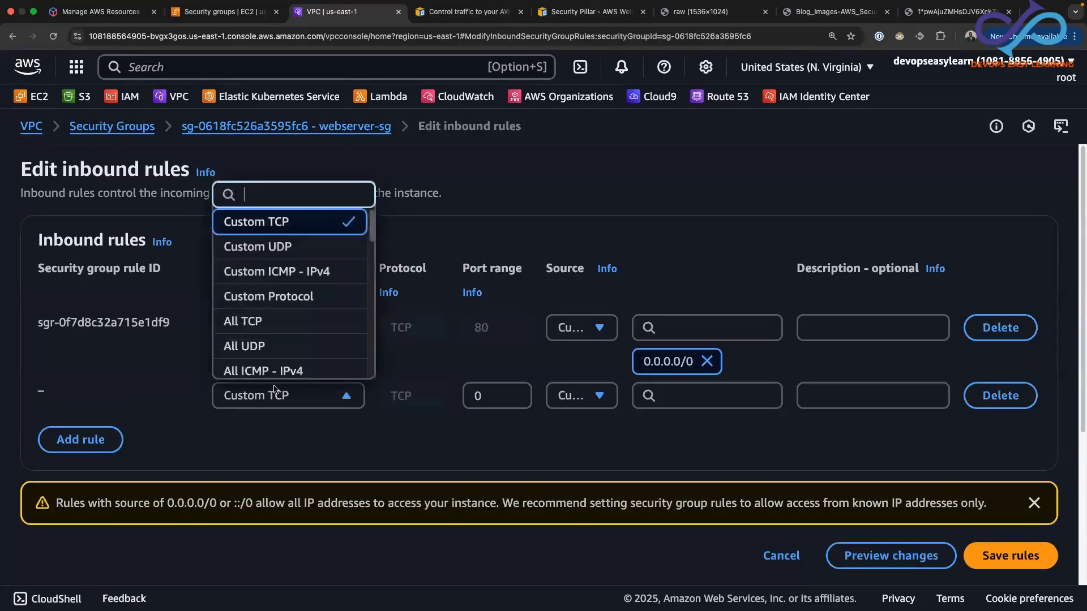
left_click(317, 323)
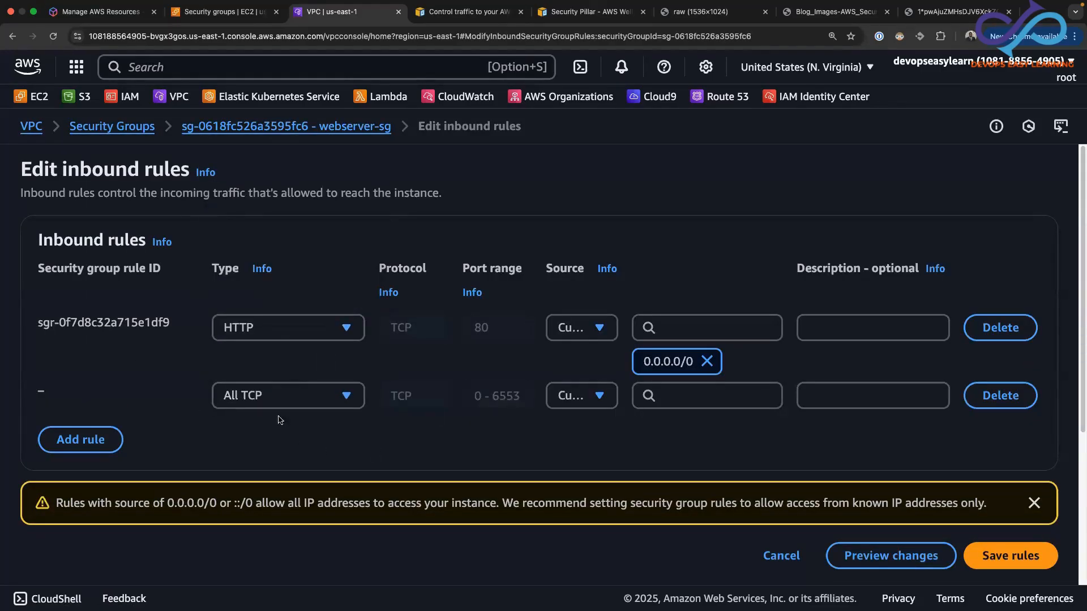
left_click(1000, 395)
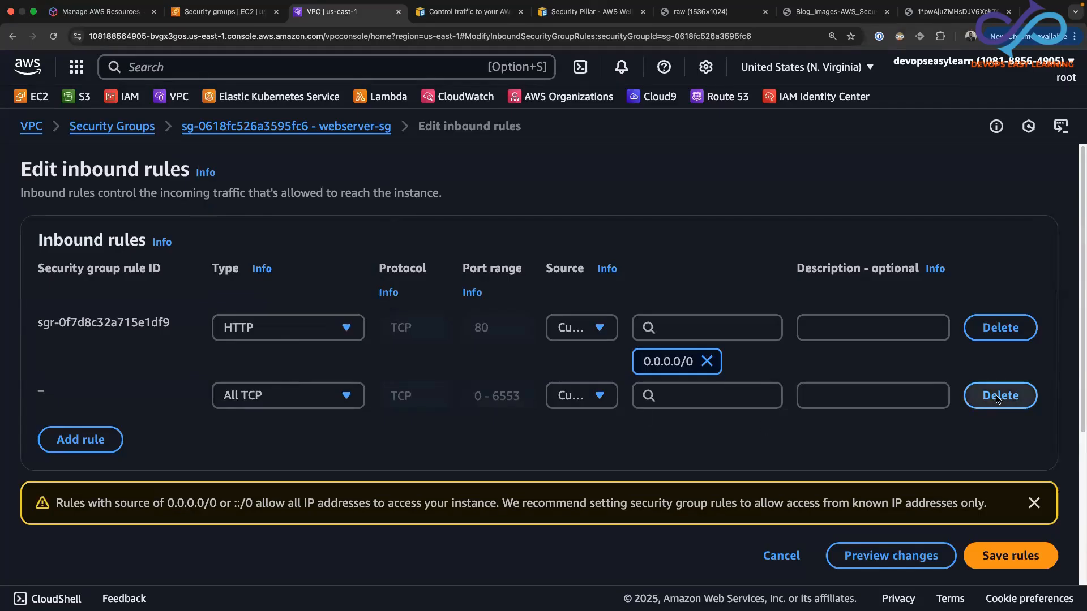
left_click(781, 522)
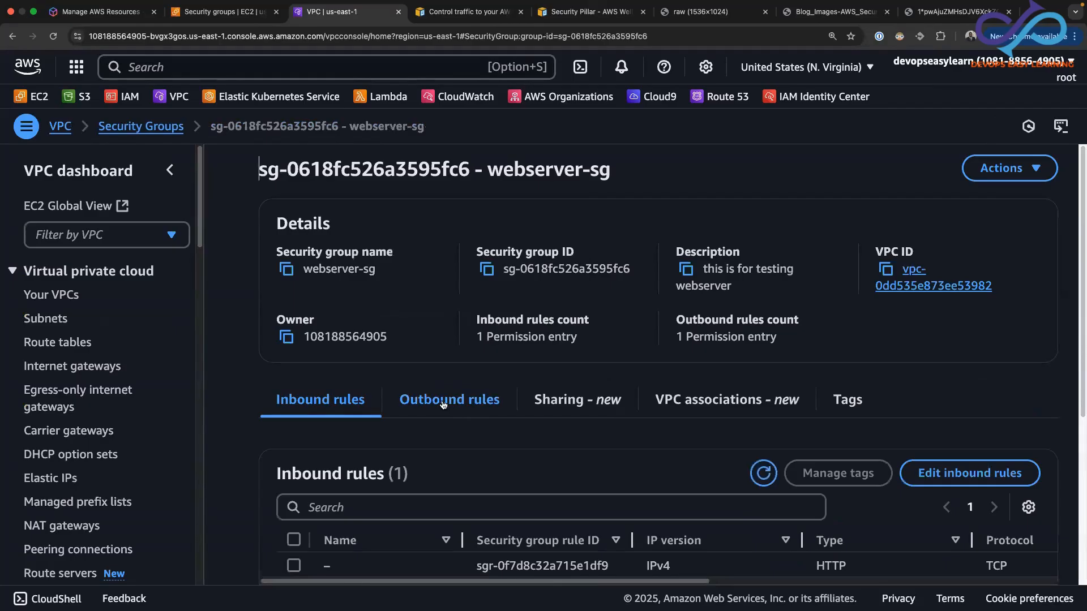
- Examine the outbound rule of webserver-sg, including its type, protocol, port range and destination
left_click(443, 404)
scroll(1079, 334, "down", 2)
left_click_drag(687, 483, 748, 483)
left_click_drag(689, 463, 784, 464)
double_click(867, 460)
scroll(775, 479, "right", 5)
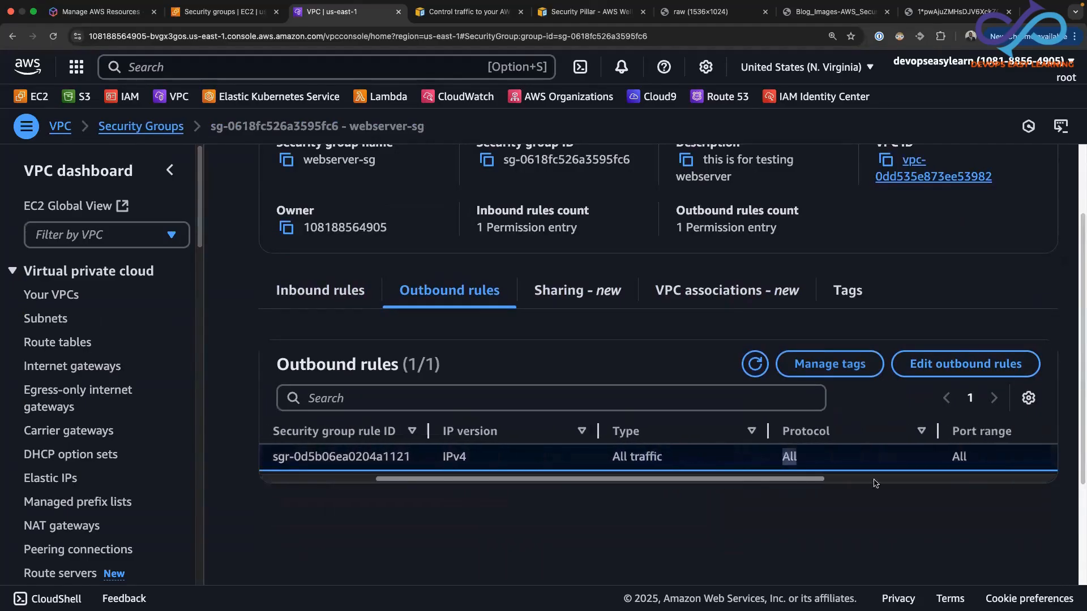
double_click(816, 458)
left_click_drag(817, 480, 721, 451)
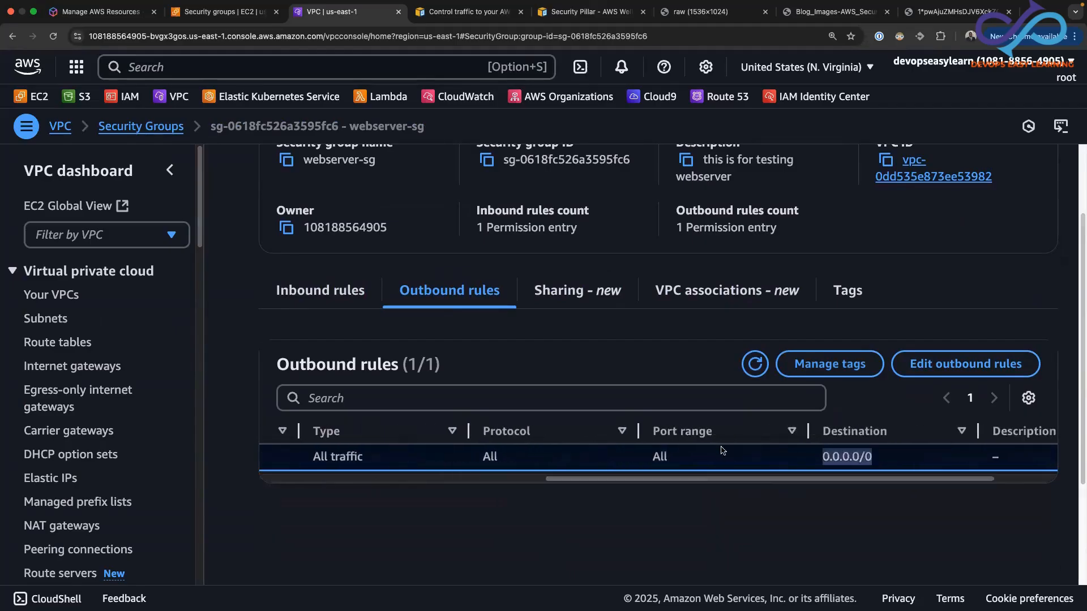
scroll(600, 453, "left", 10)
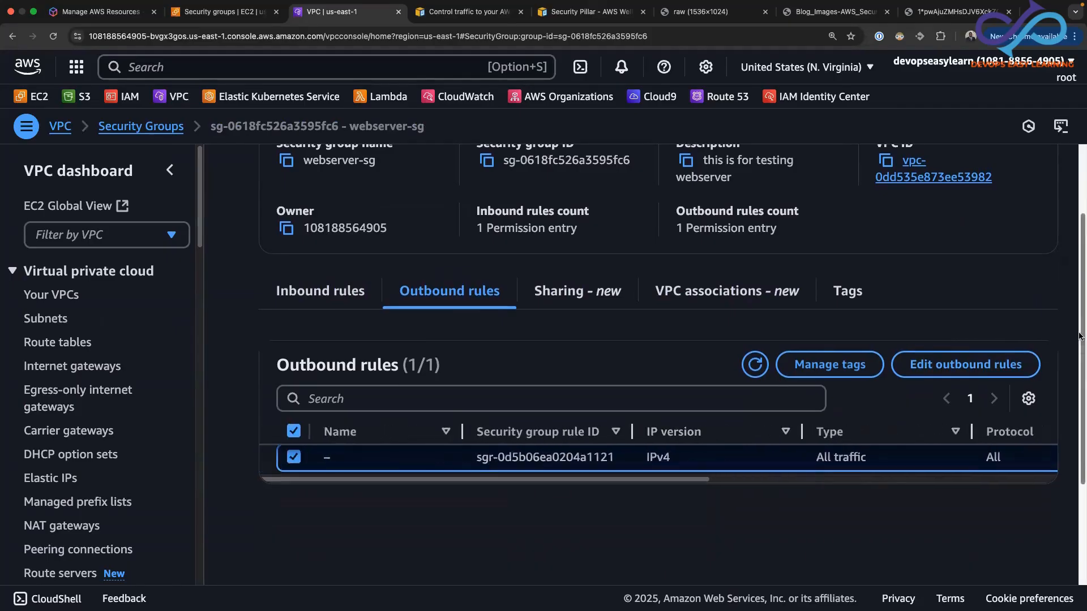
left_click_drag(1080, 348, 1078, 233)
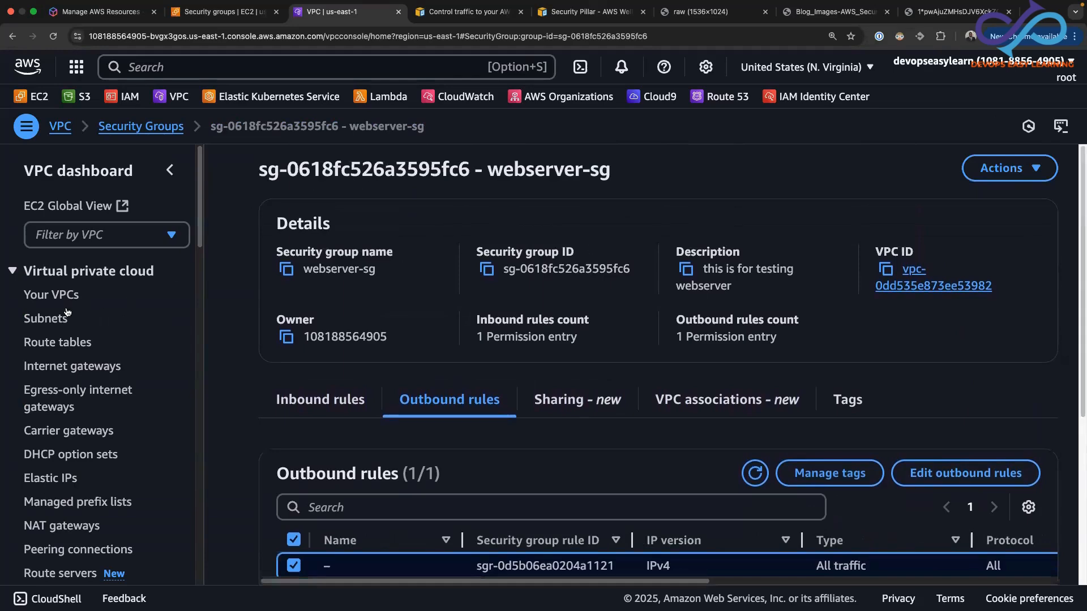
- Open the list of all security groups and enlarge the list area to show every row
scroll(201, 278, "down", 3)
scroll(201, 278, "down", 5)
left_click(74, 451)
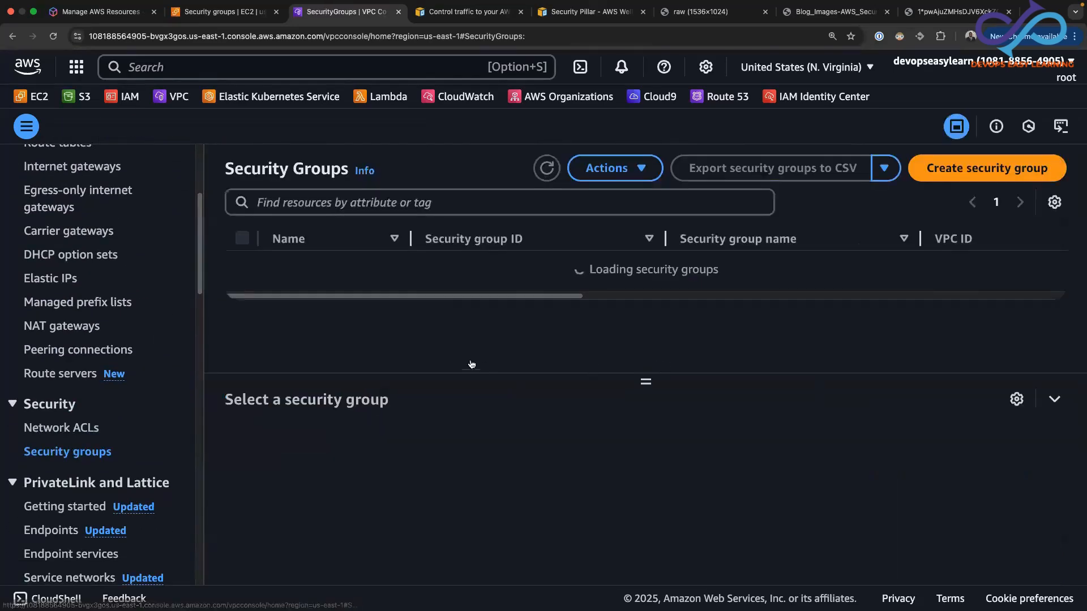
left_click_drag(642, 383, 641, 465)
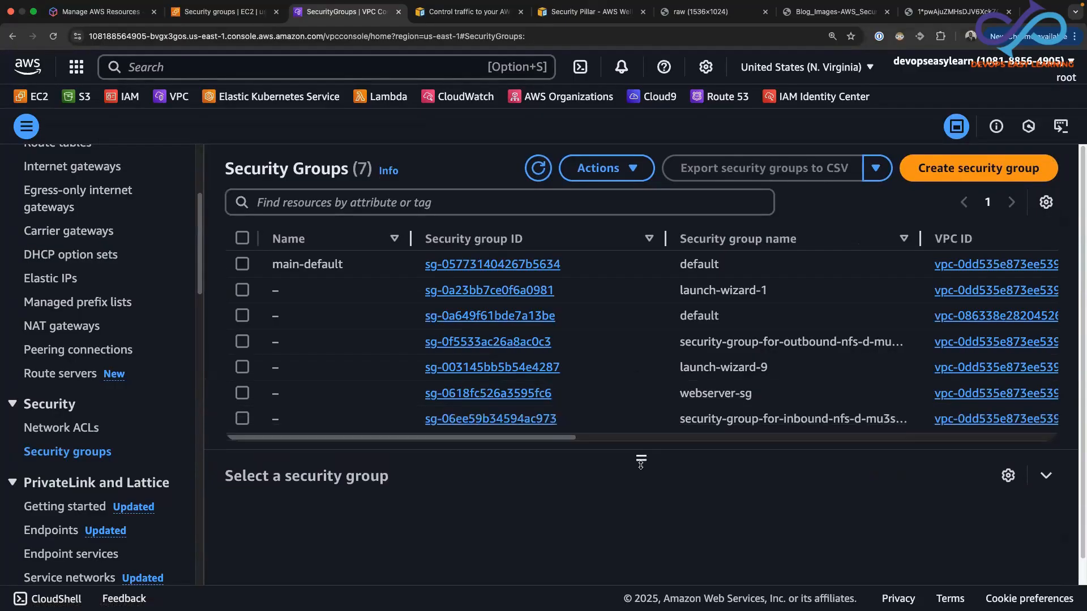
- Set the Name of the webserver-sg security group to "webserver-sg" and save it
left_click(254, 397)
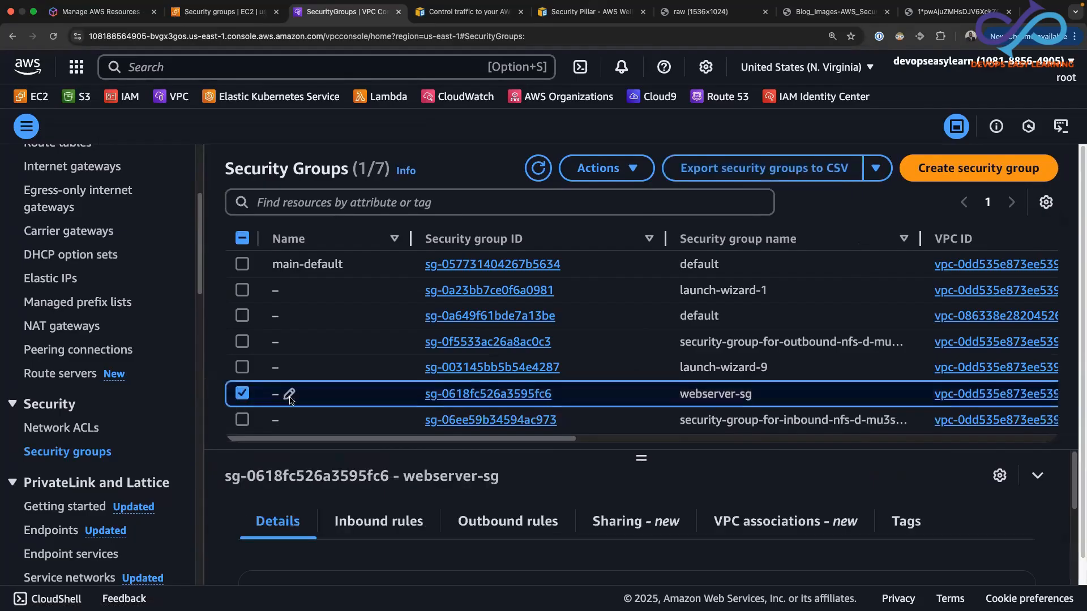
left_click(288, 395)
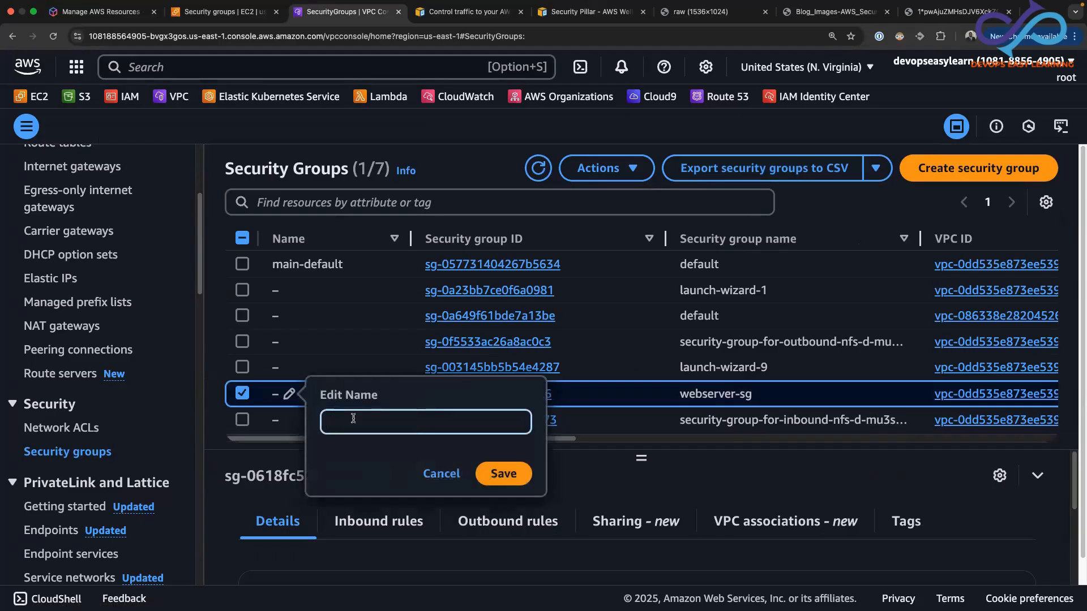
type("webserver-sg")
left_click(503, 473)
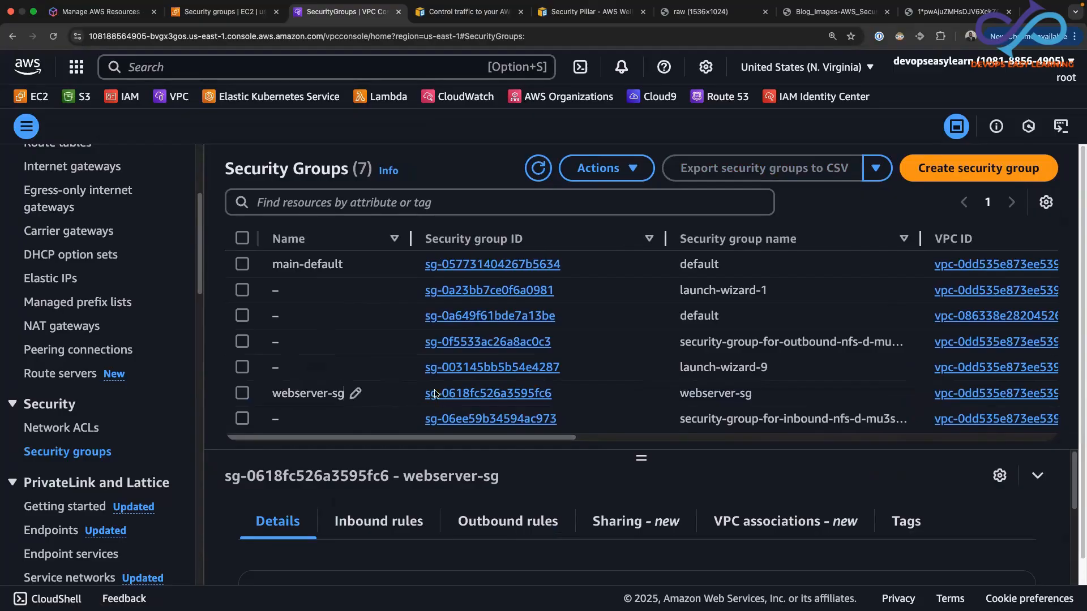
- List the running EC2 instances and copy the public IPv4 address of my-userdata-server
scroll(192, 275, "up", 5)
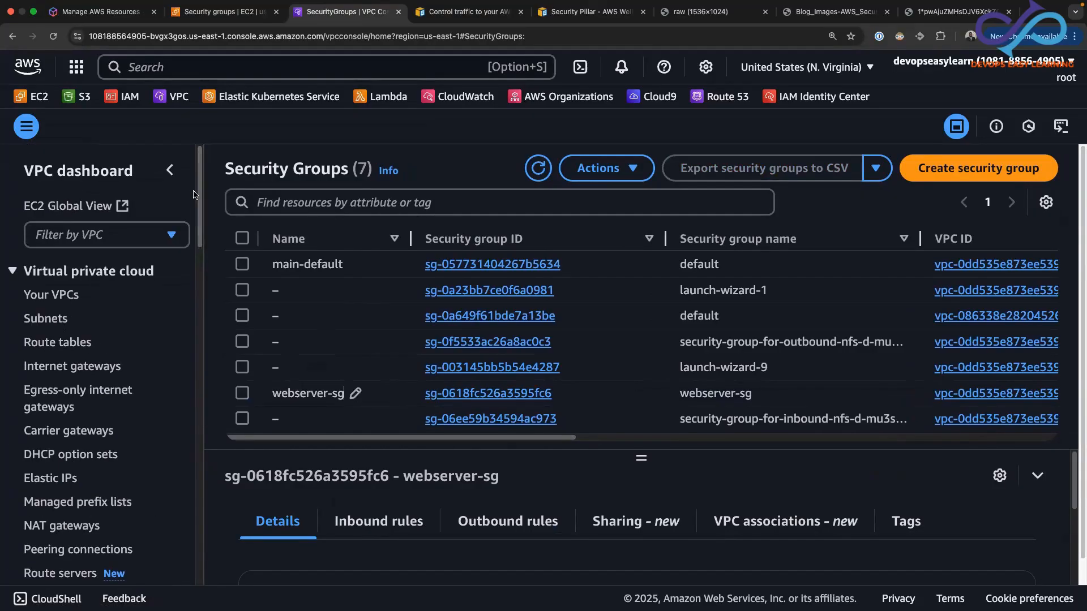
left_click(233, 13)
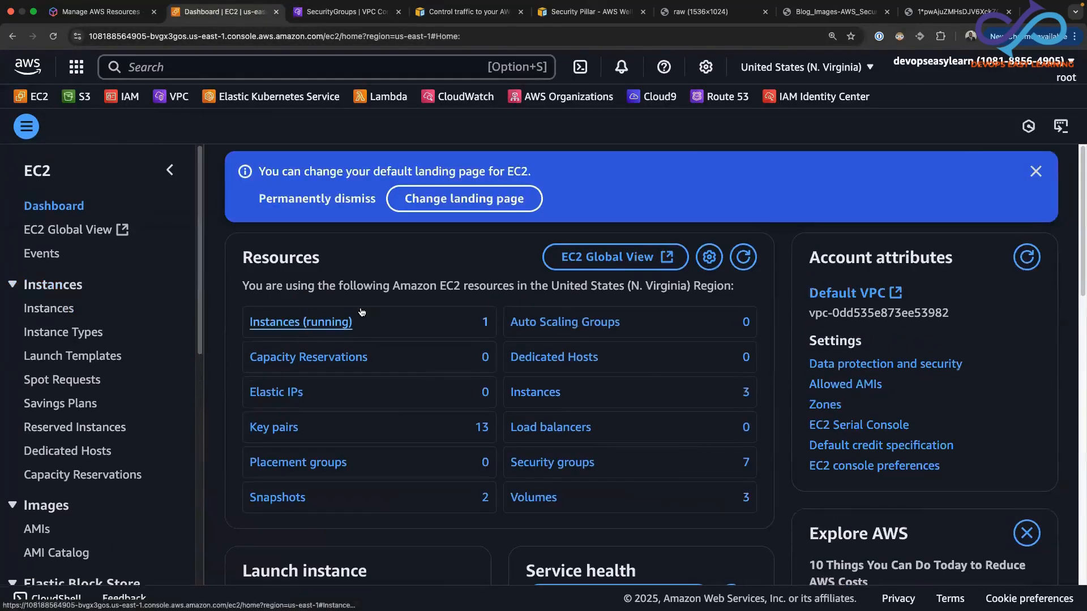
left_click(300, 322)
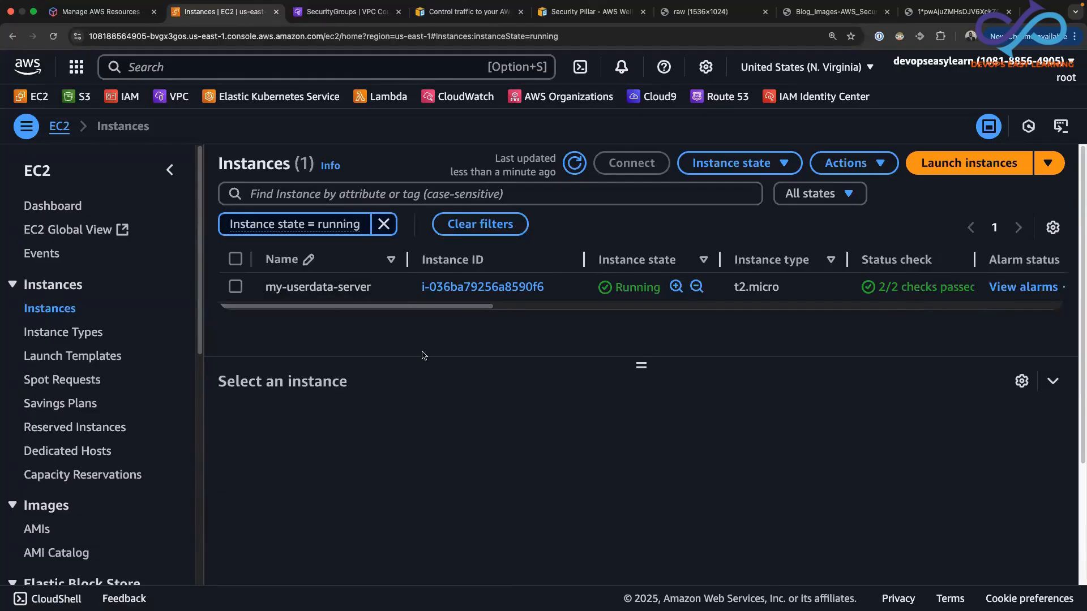
left_click(397, 289)
left_click(517, 507)
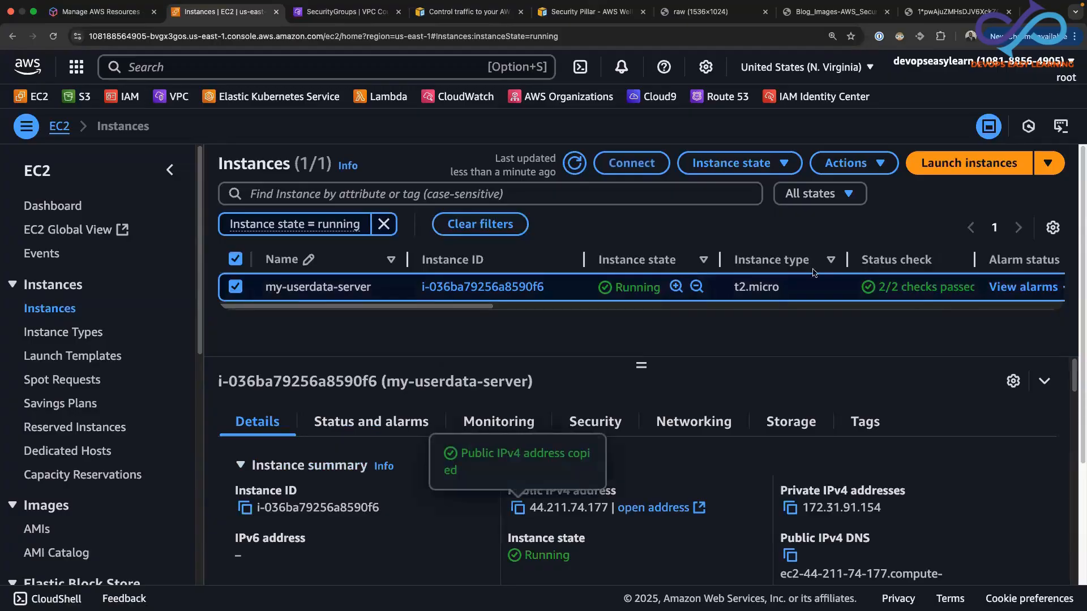
- Load the instance's copied public IPv4 address in a new browser tab to check its web page, and close the tab
key("super+t")
right_click(751, 40)
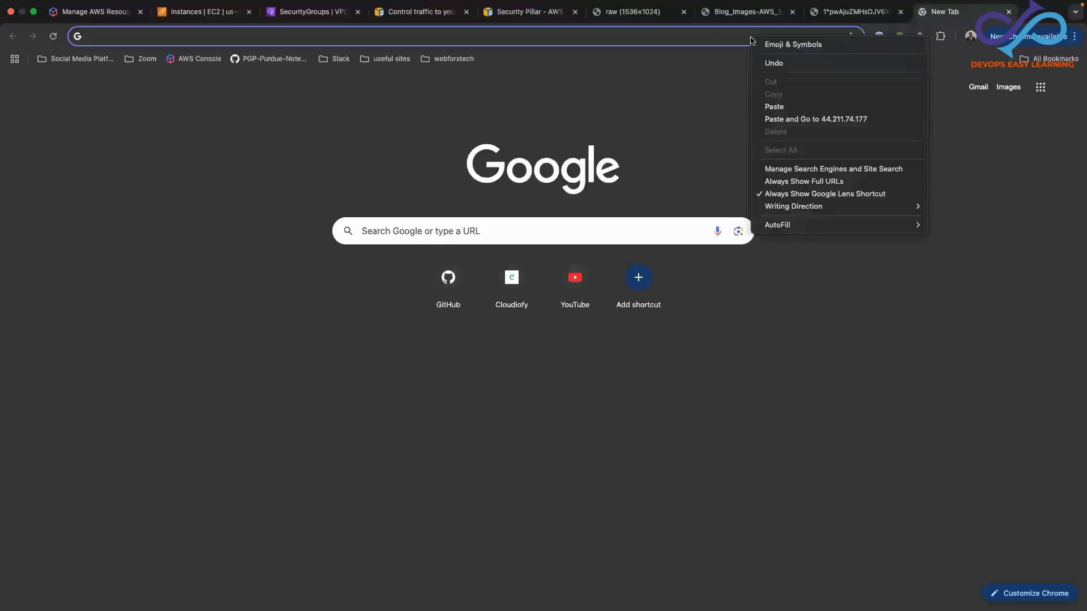
left_click(779, 105)
key("Return")
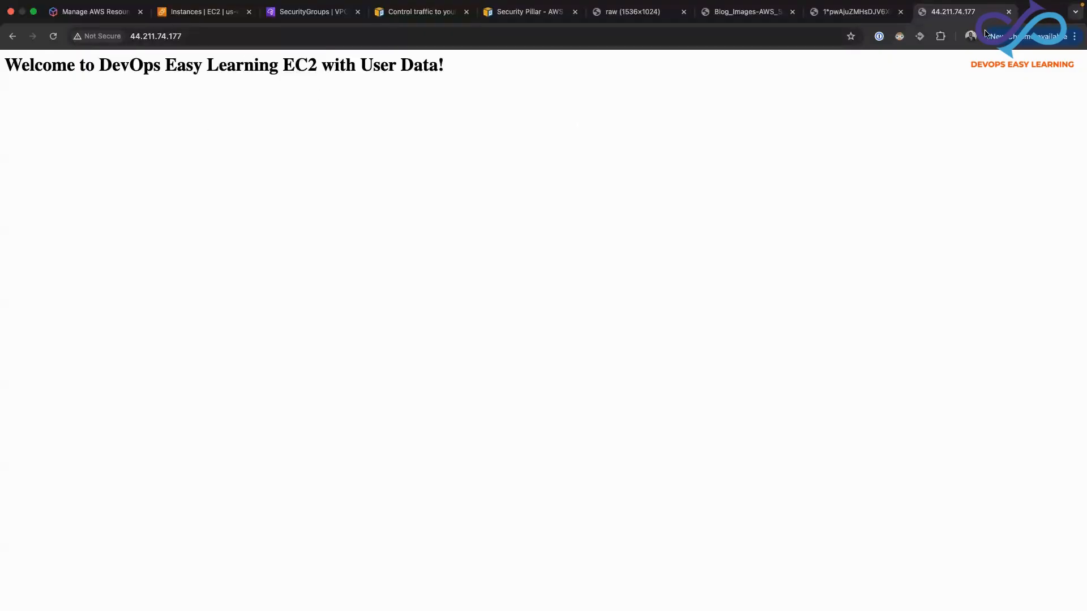
left_click(1009, 12)
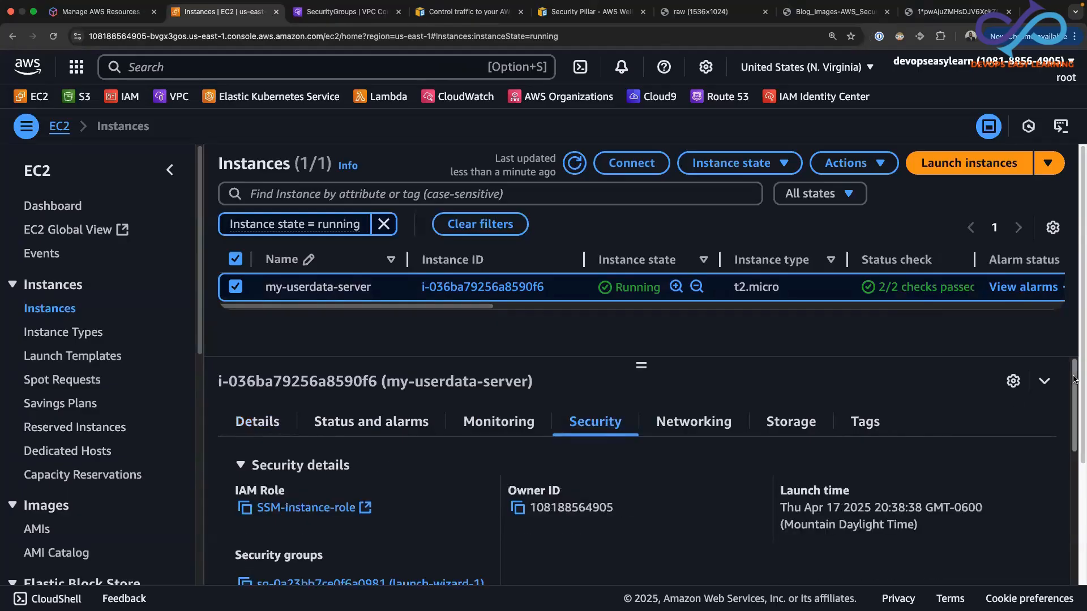
- Add the webserver-sg security group to the my-userdata-server instance alongside launch-wizard-1 and save the change
scroll(1075, 407, "down", 3)
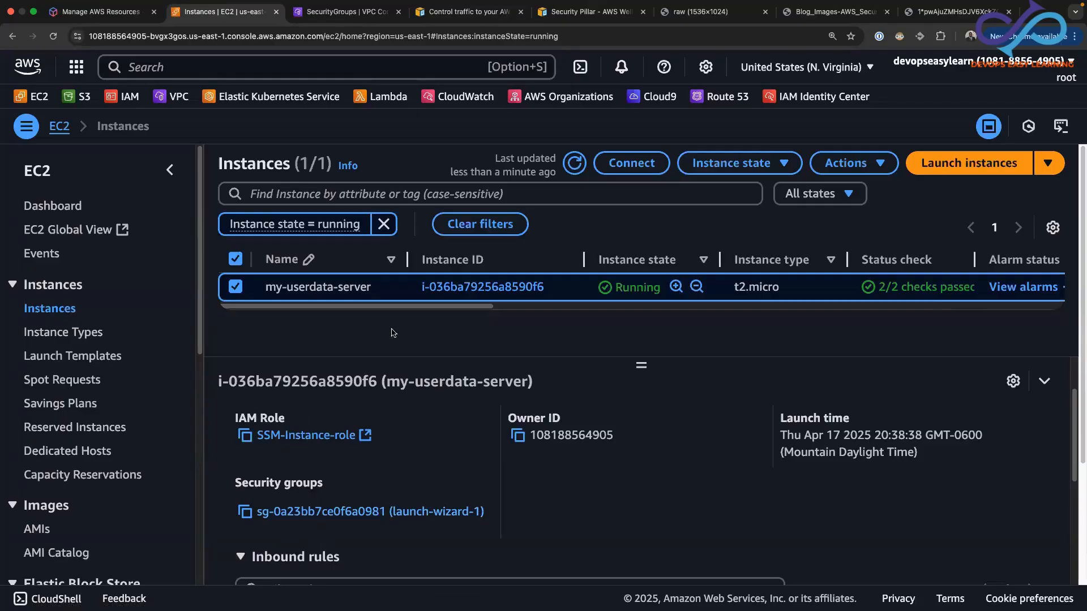
left_click(847, 165)
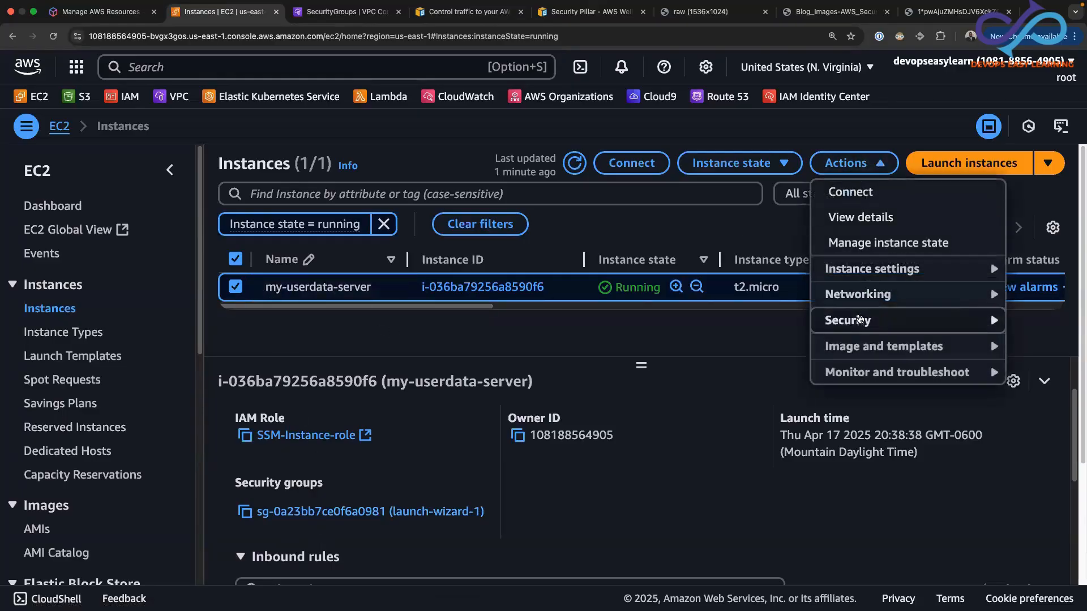
mouse_move(843, 323)
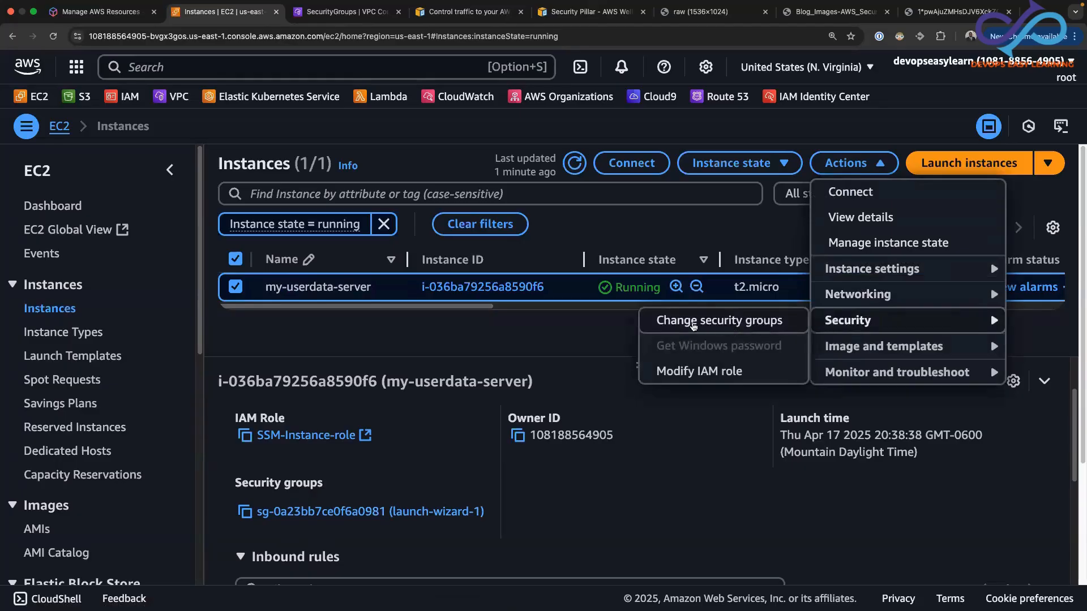
left_click(700, 330)
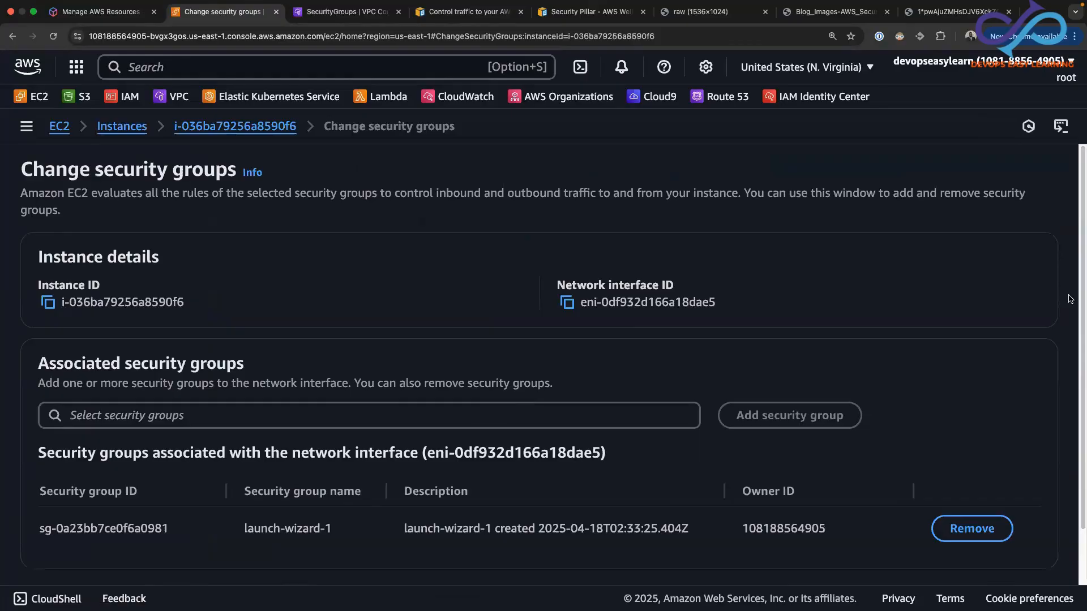
scroll(610, 379, "down", 2)
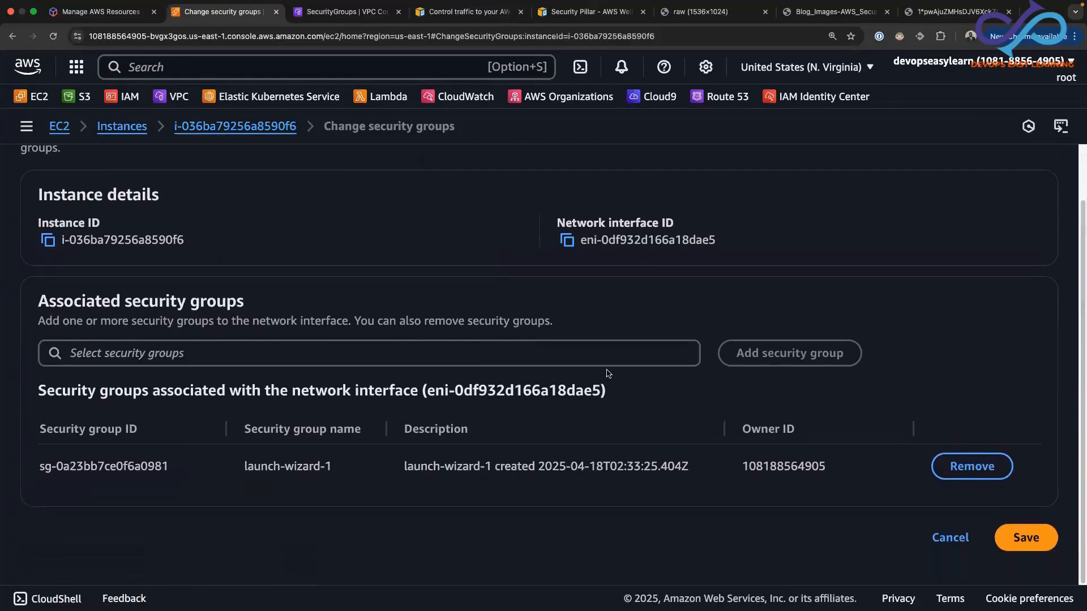
left_click(516, 359)
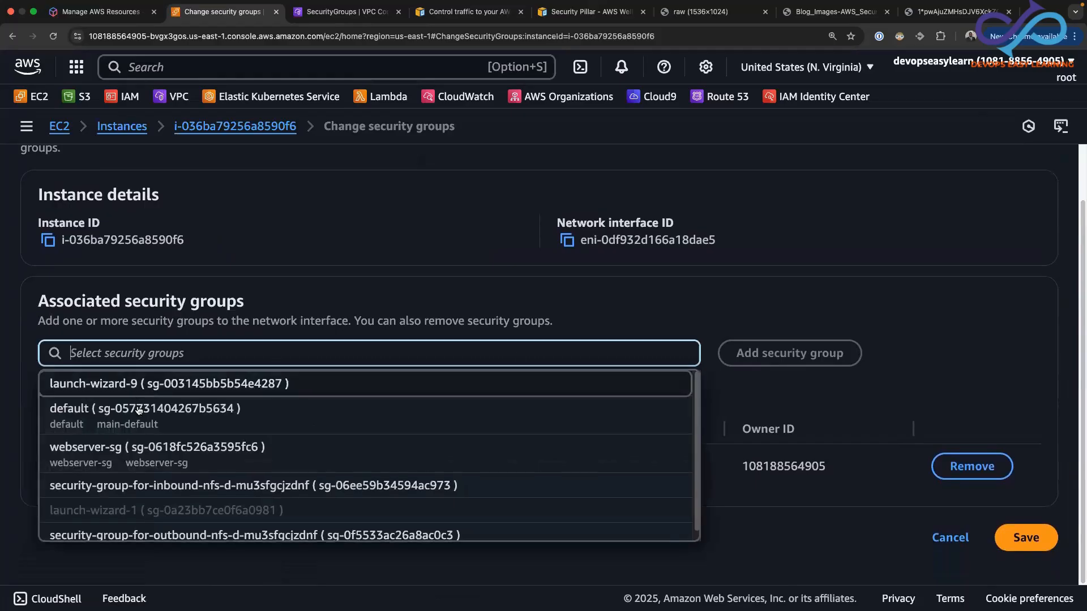
left_click(99, 453)
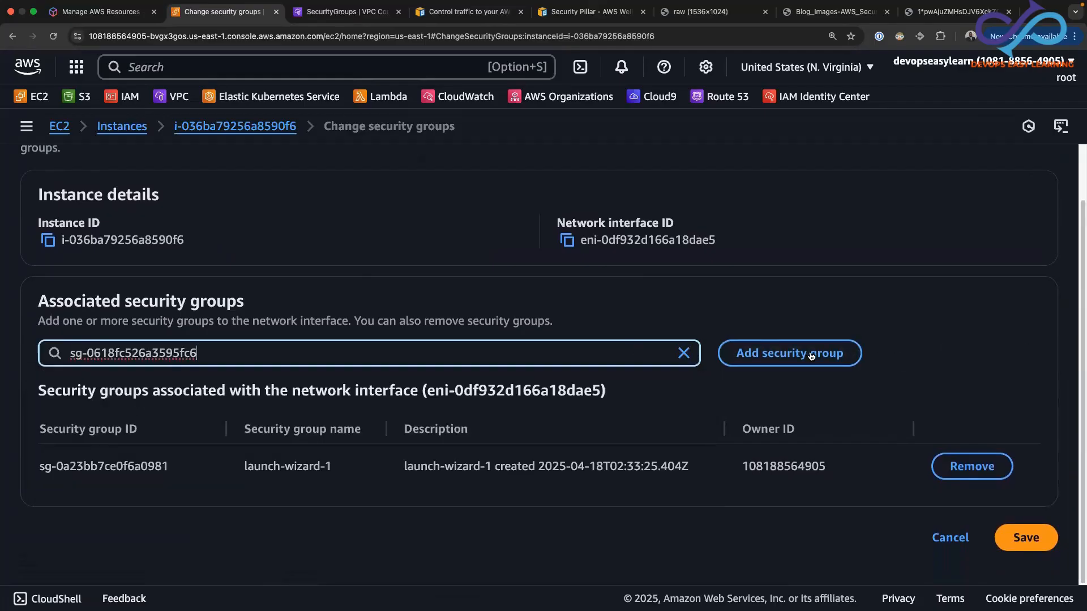
left_click(783, 356)
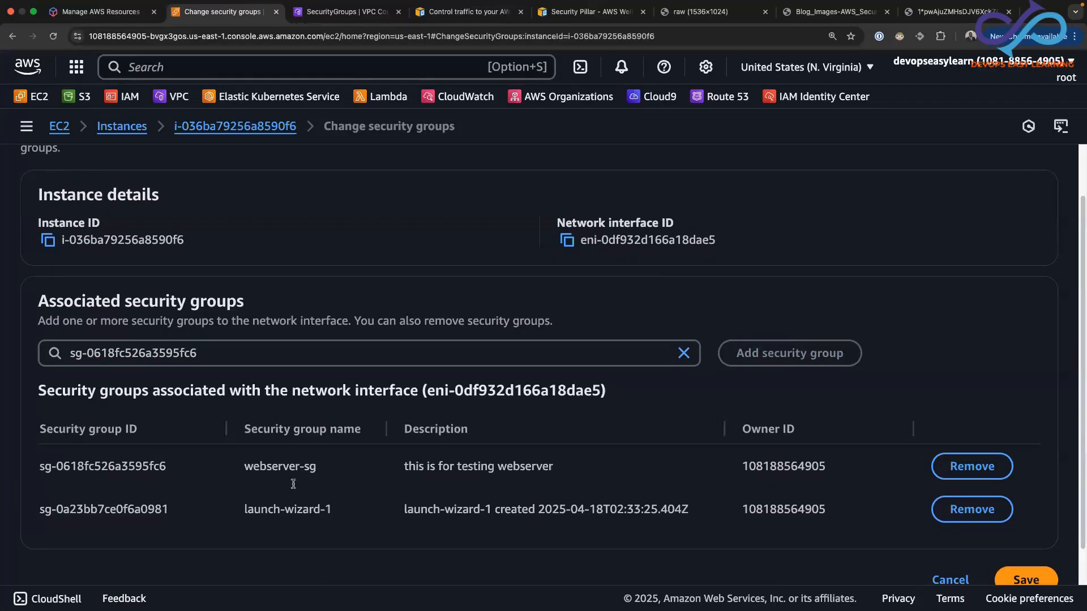
left_click_drag(1079, 348, 1043, 427)
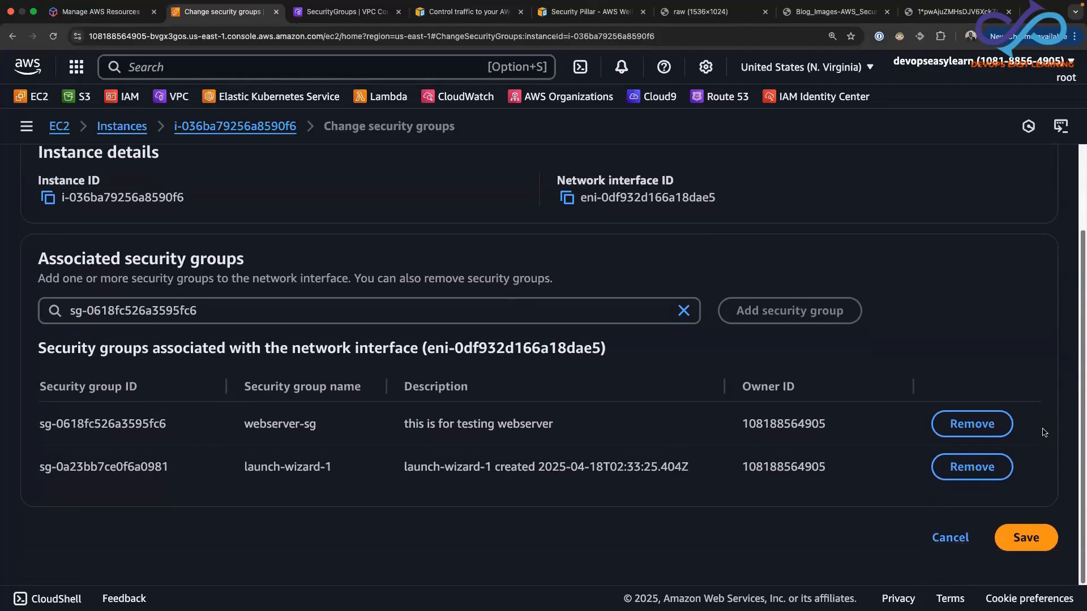
left_click_drag(41, 428, 852, 433)
left_click(1019, 542)
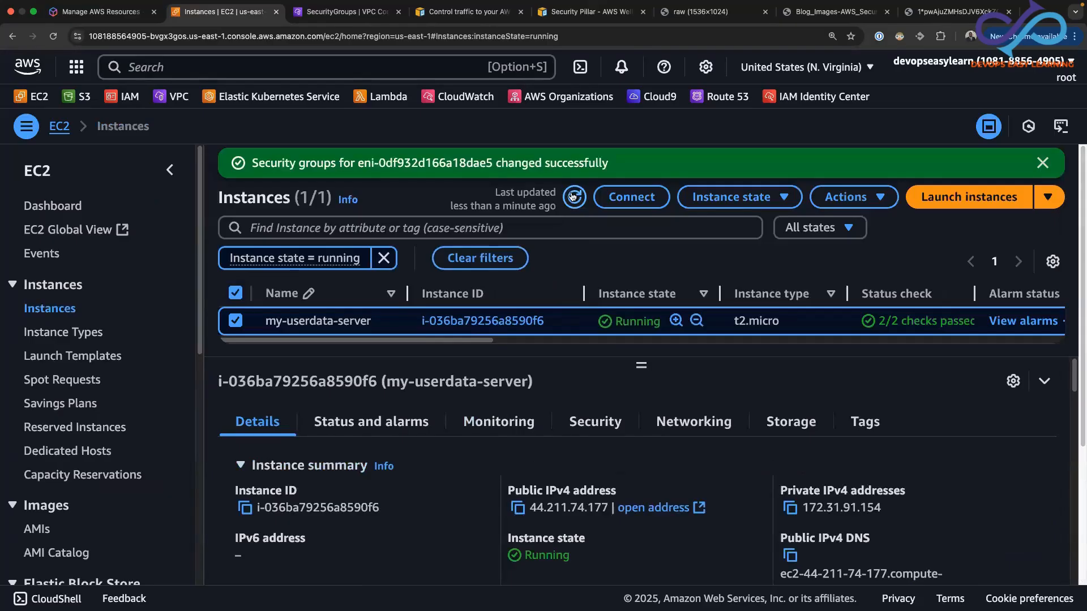
- Refresh the instance list and check which security groups are attached to my-userdata-server
left_click(573, 196)
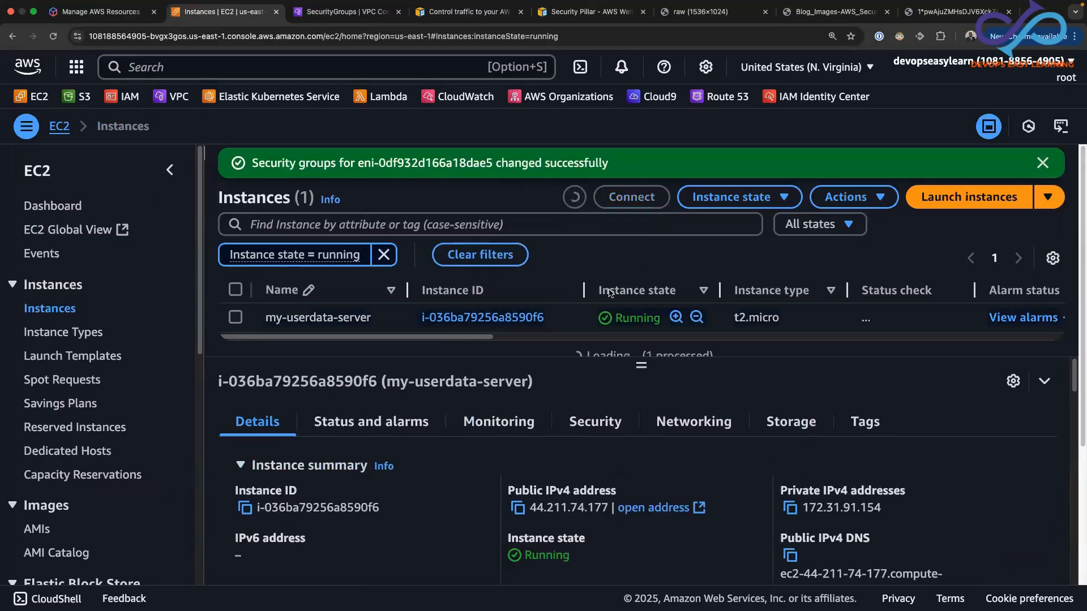
left_click(595, 428)
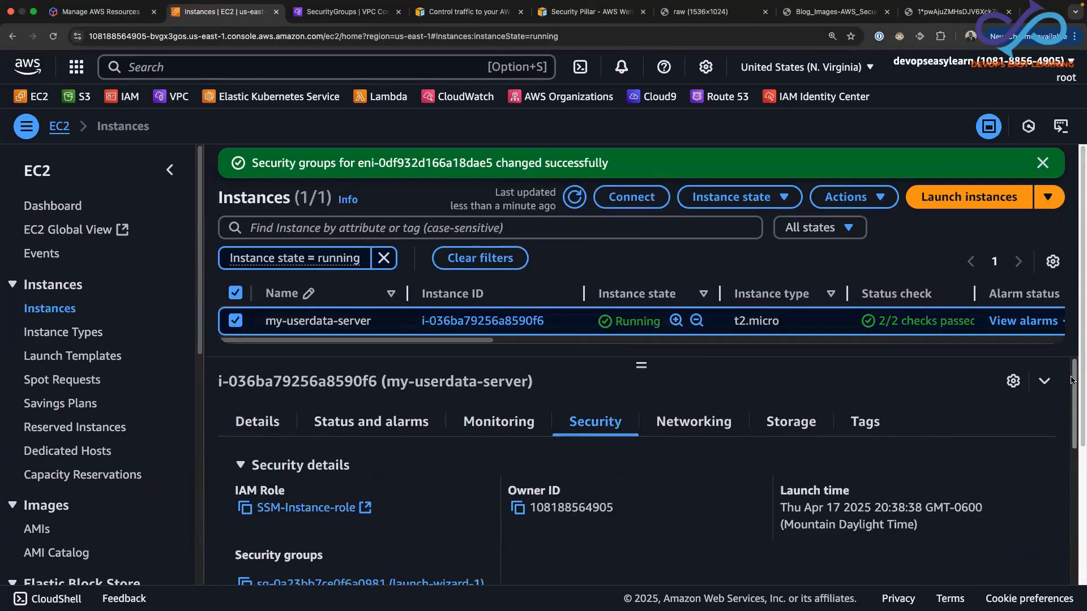
scroll(1070, 385, "down", 3)
left_click_drag(475, 520, 232, 498)
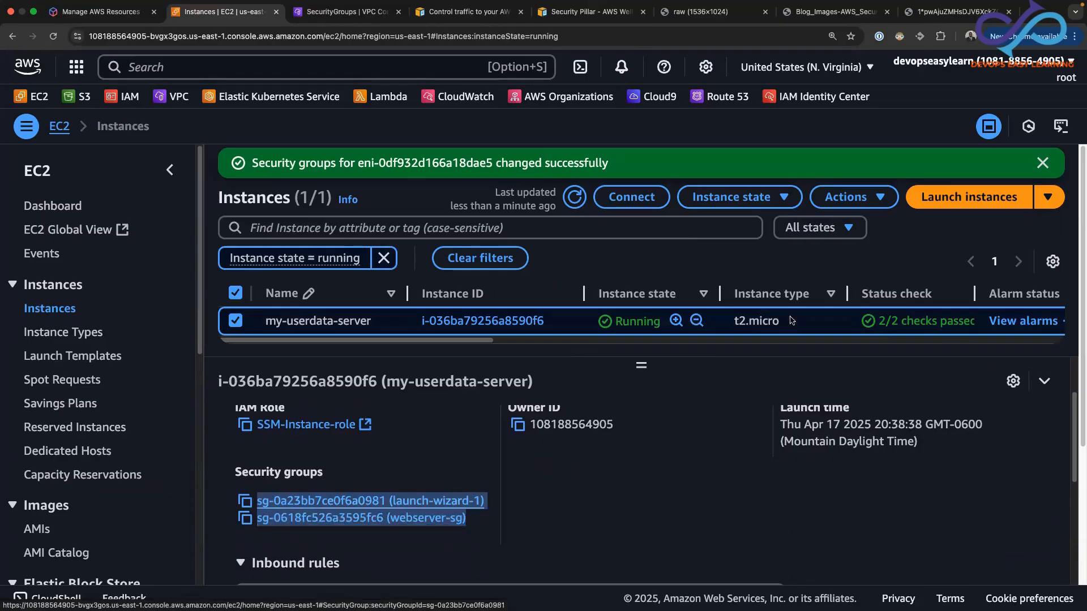
- Remove the launch-wizard-1 security group from my-userdata-server and save the change
left_click(879, 202)
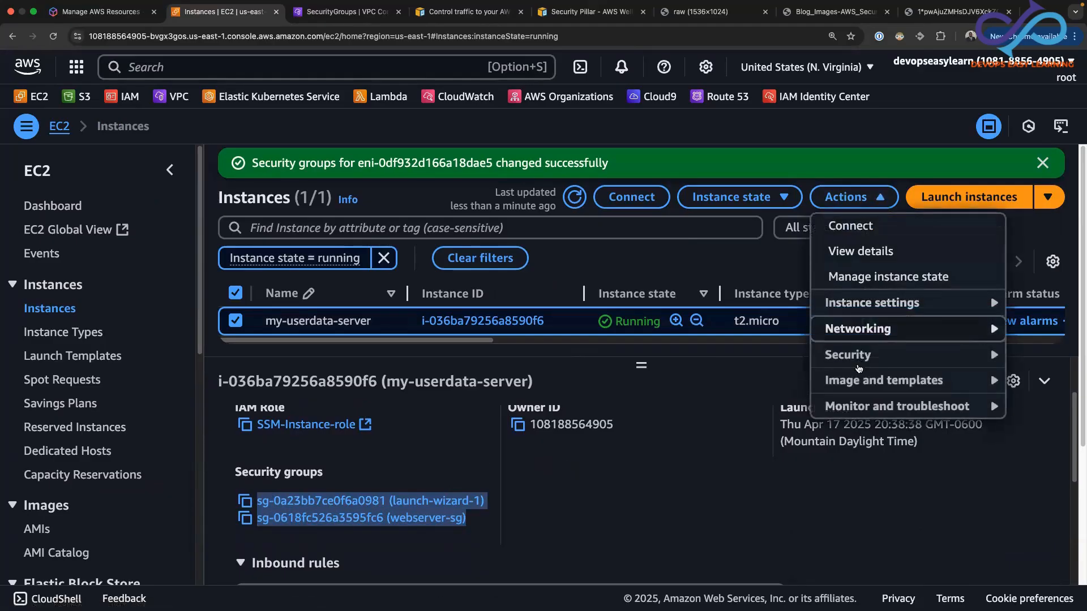
mouse_move(865, 350)
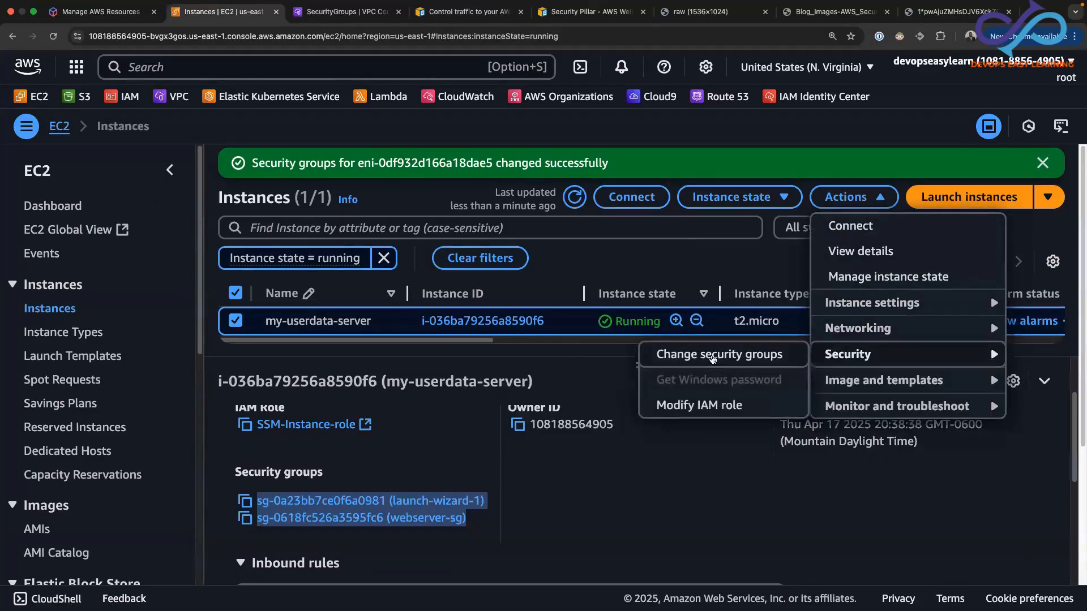
left_click(713, 357)
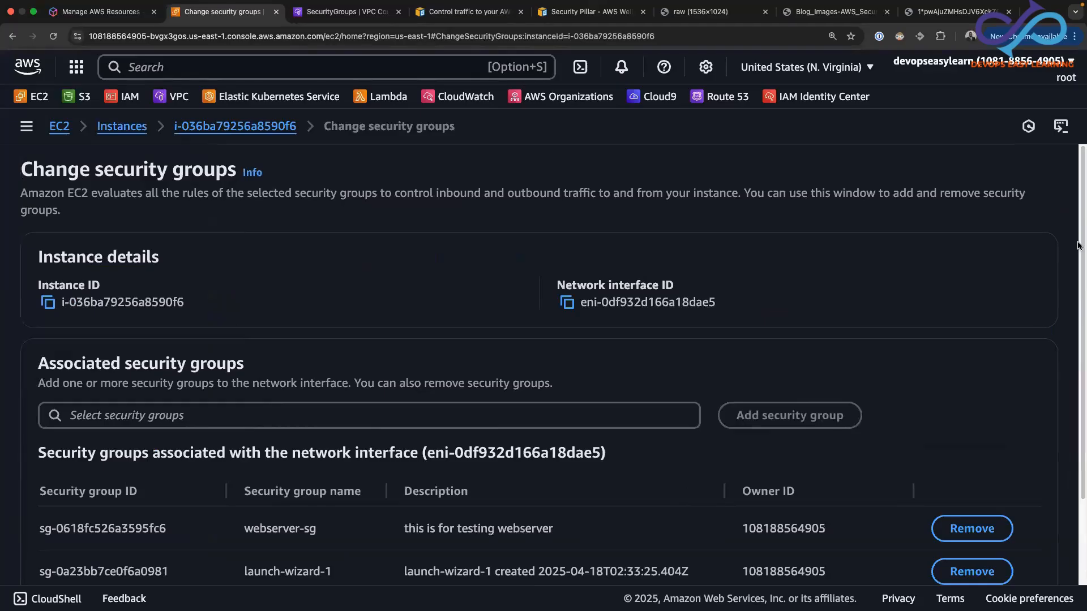
scroll(1074, 330, "down", 2)
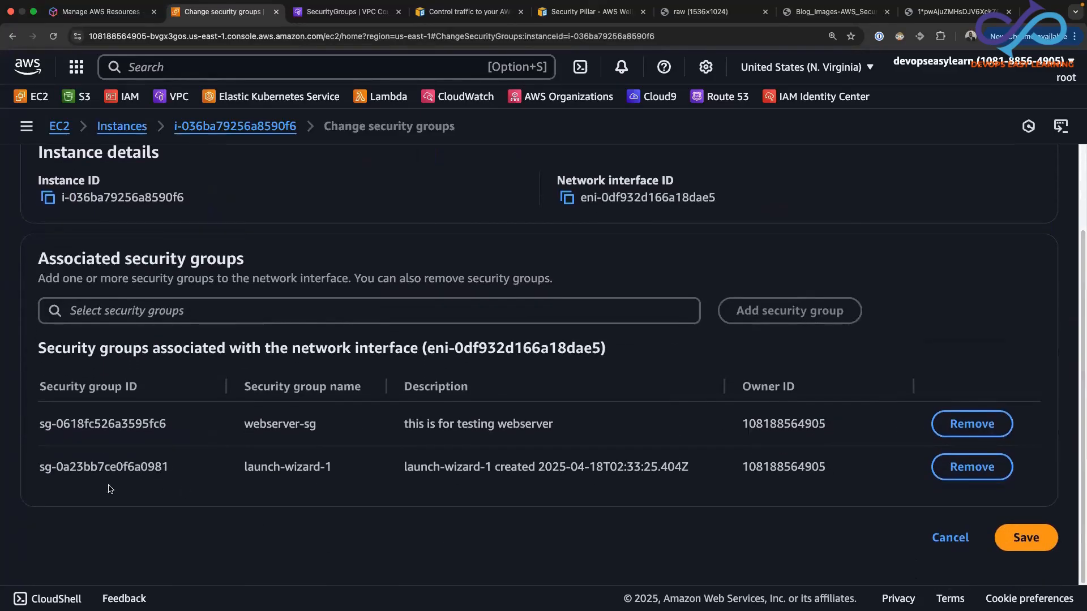
left_click(971, 467)
left_click(1029, 538)
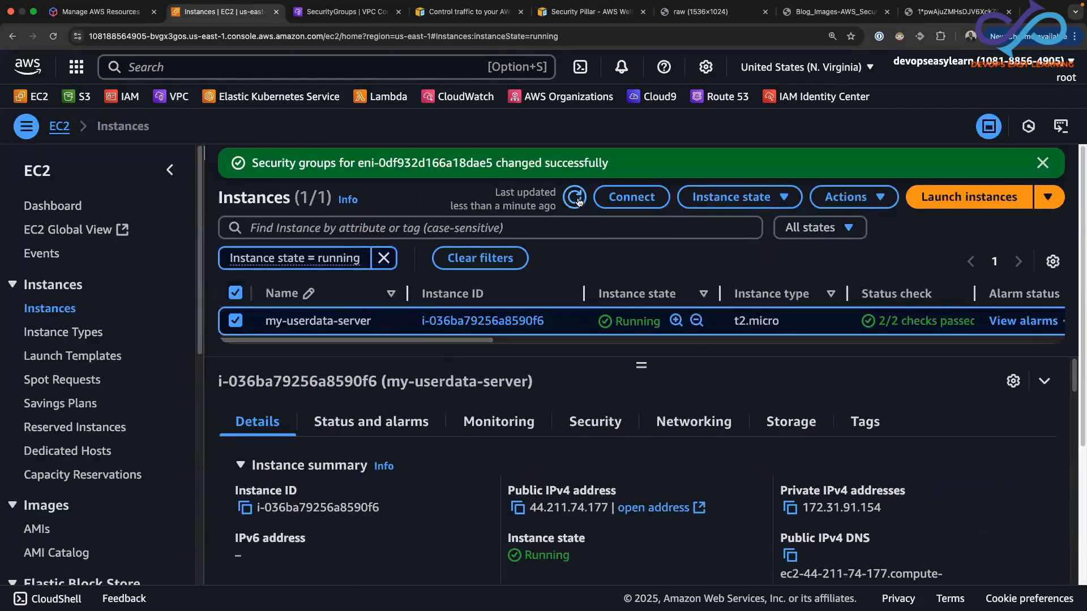
- Review the security group attached to my-userdata-server and the port range of its inbound rule
left_click(607, 428)
scroll(1066, 385, "down", 5)
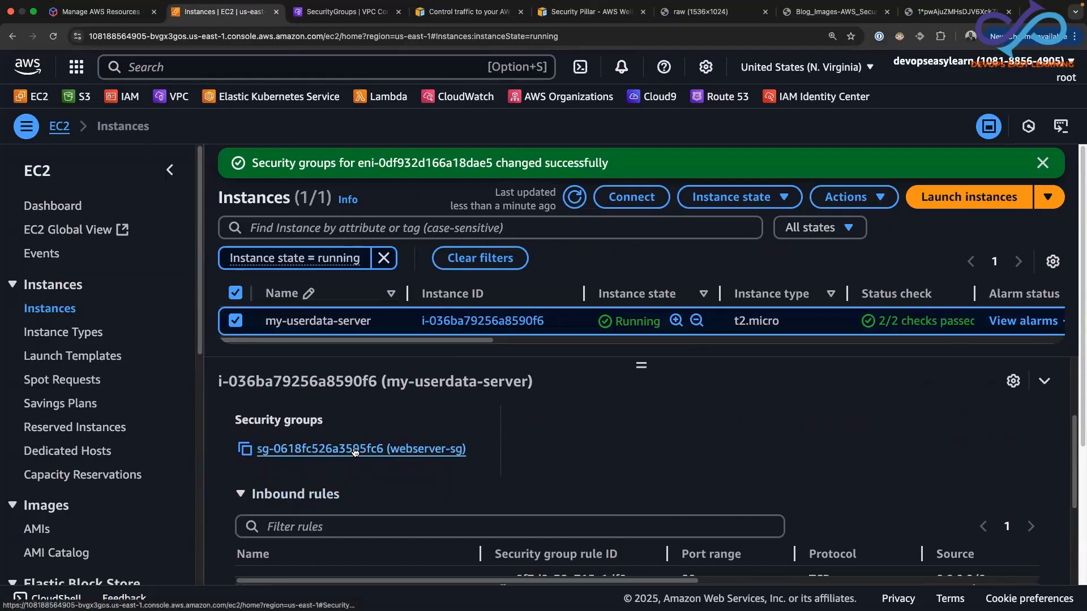
scroll(1064, 430, "down", 3)
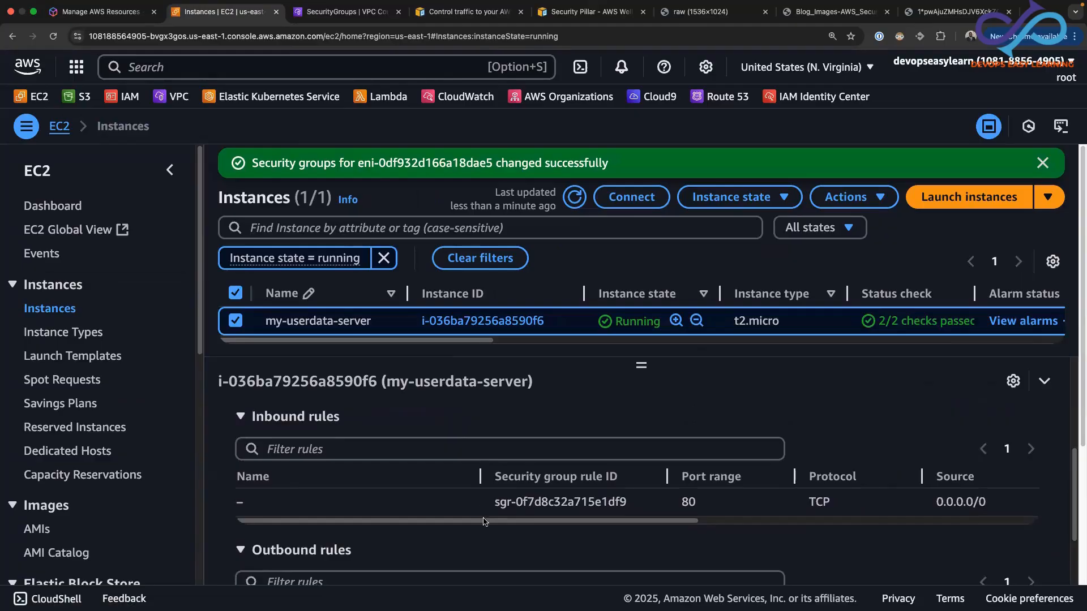
double_click(681, 504)
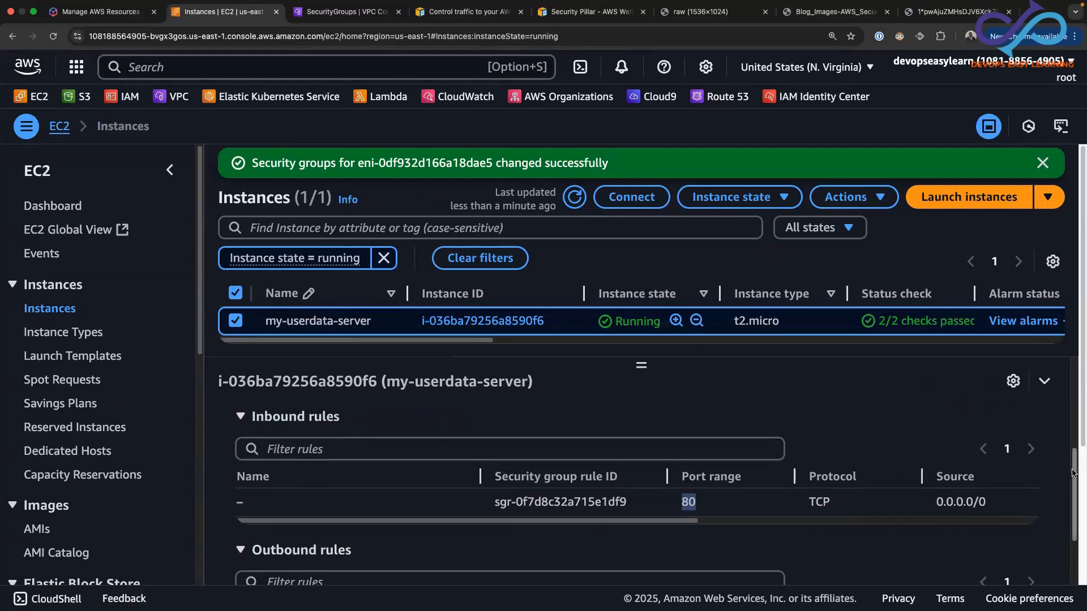
- Copy the public IPv4 address of my-userdata-server and load it in a new browser tab
left_click_drag(1071, 464, 1072, 365)
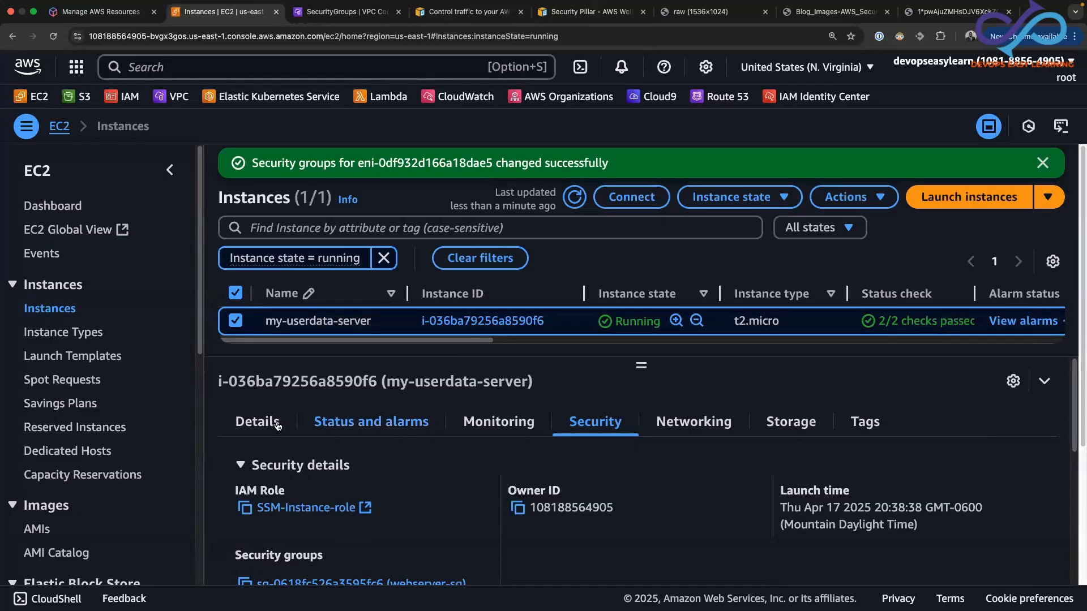
left_click(264, 424)
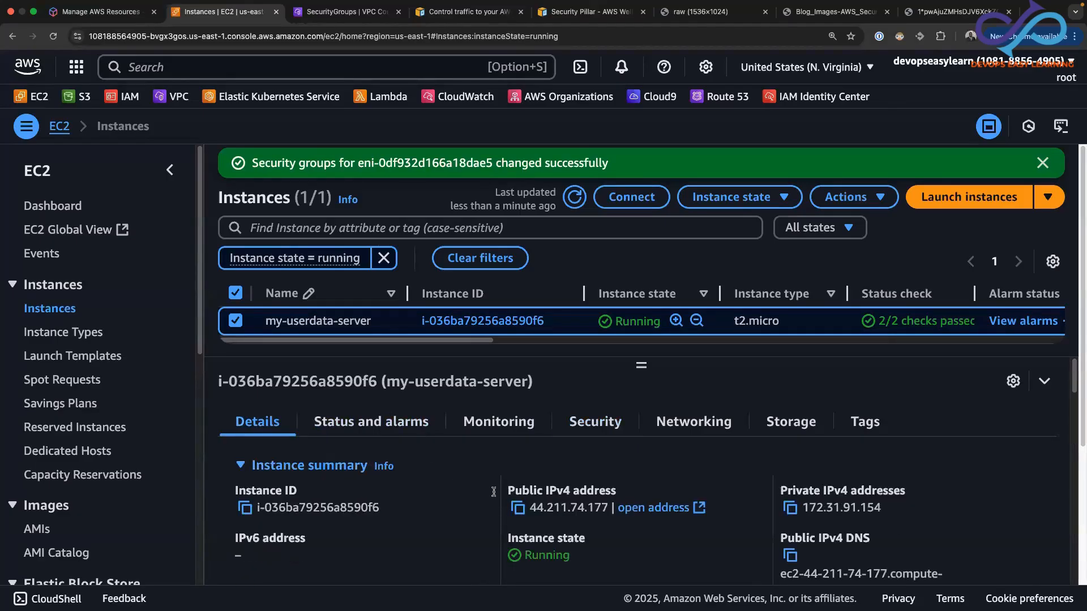
left_click(520, 508)
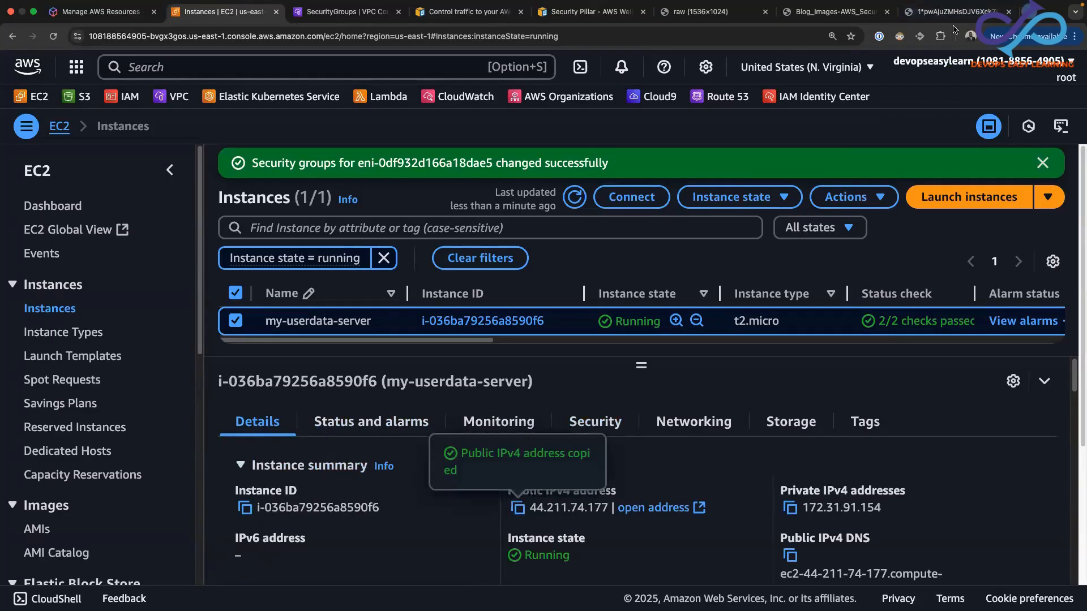
key("super+t")
right_click(677, 35)
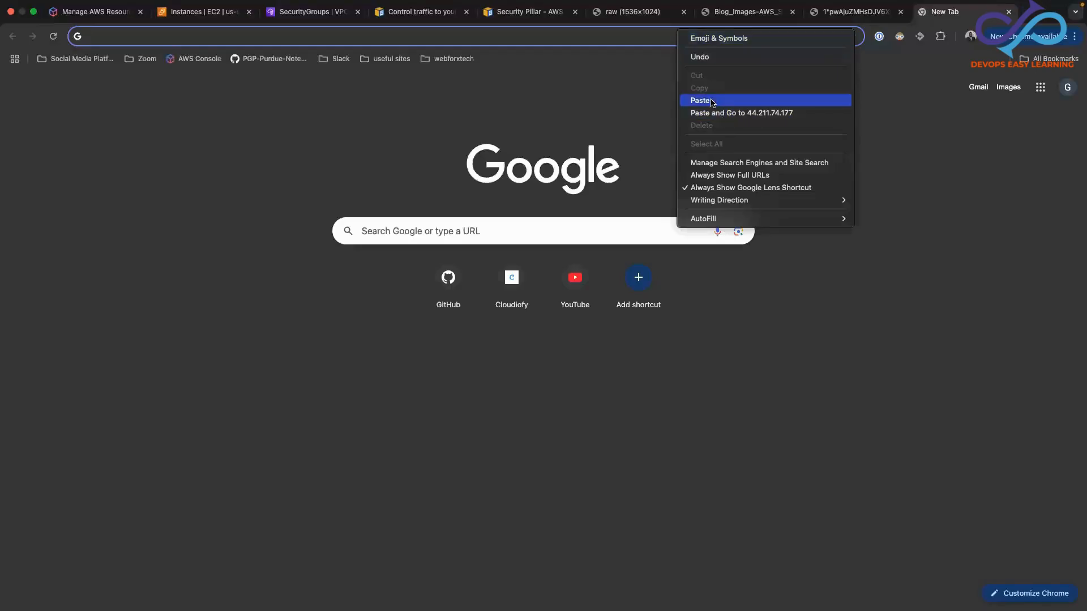
left_click(711, 101)
key("Return")
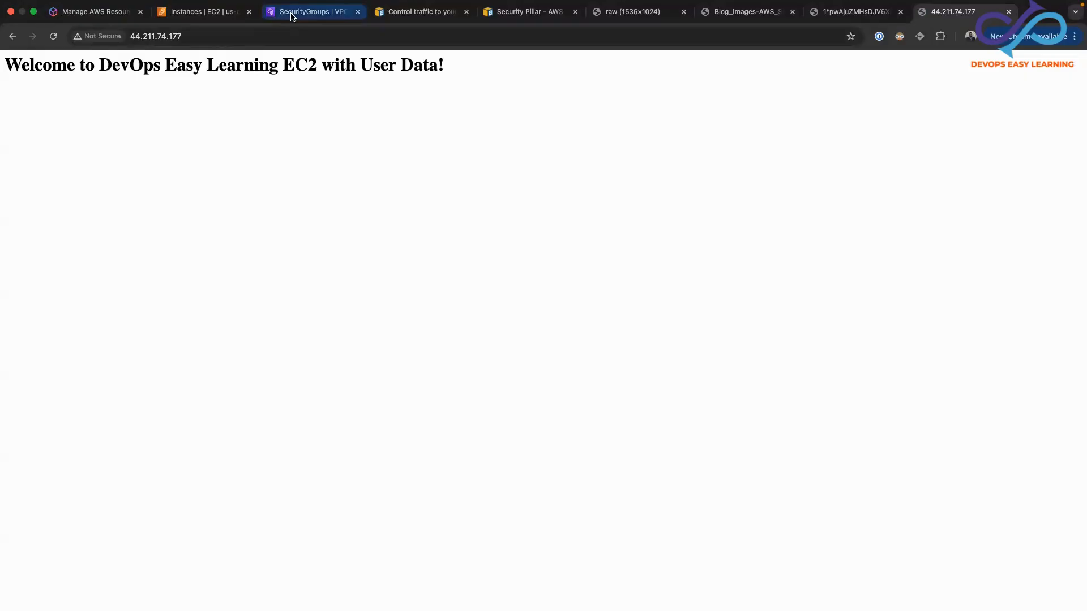
- From the security details of my-userdata-server, open the webserver-sg security group in its own browser tab
left_click(203, 12)
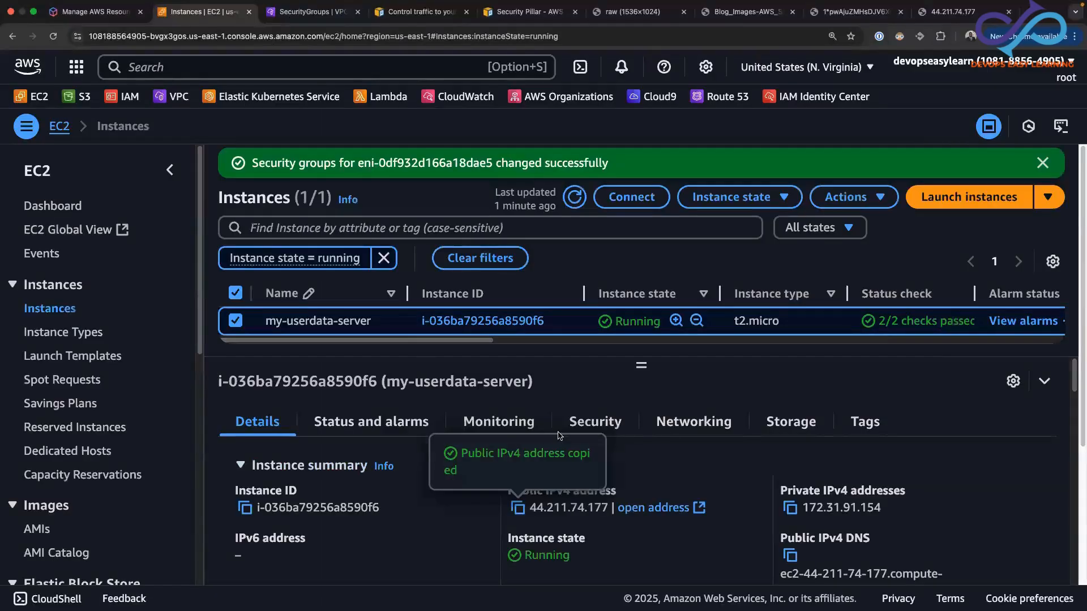
left_click(594, 421)
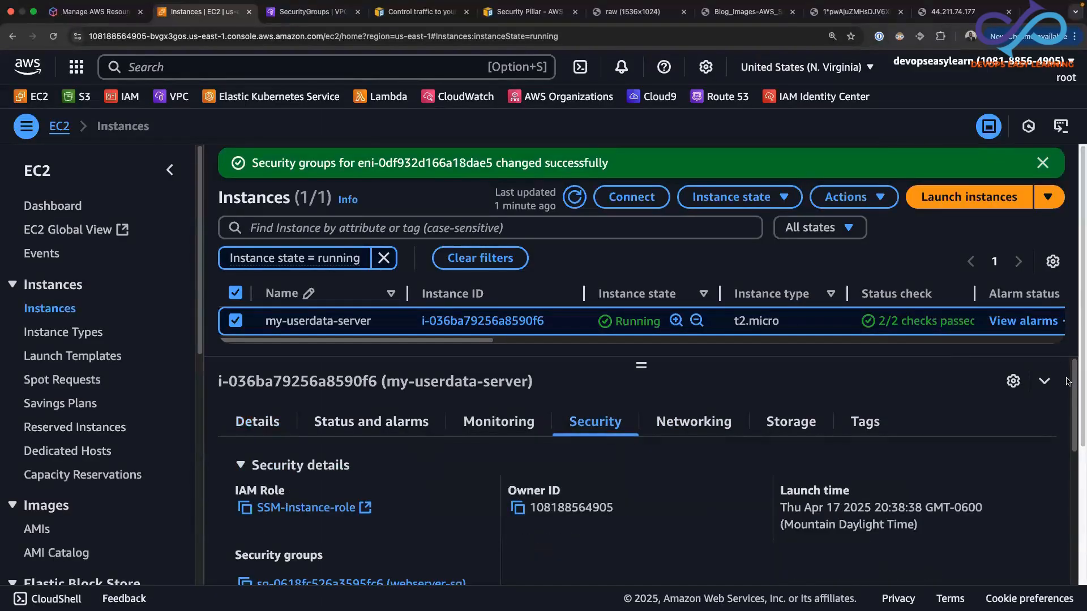
scroll(710, 496, "down", 2)
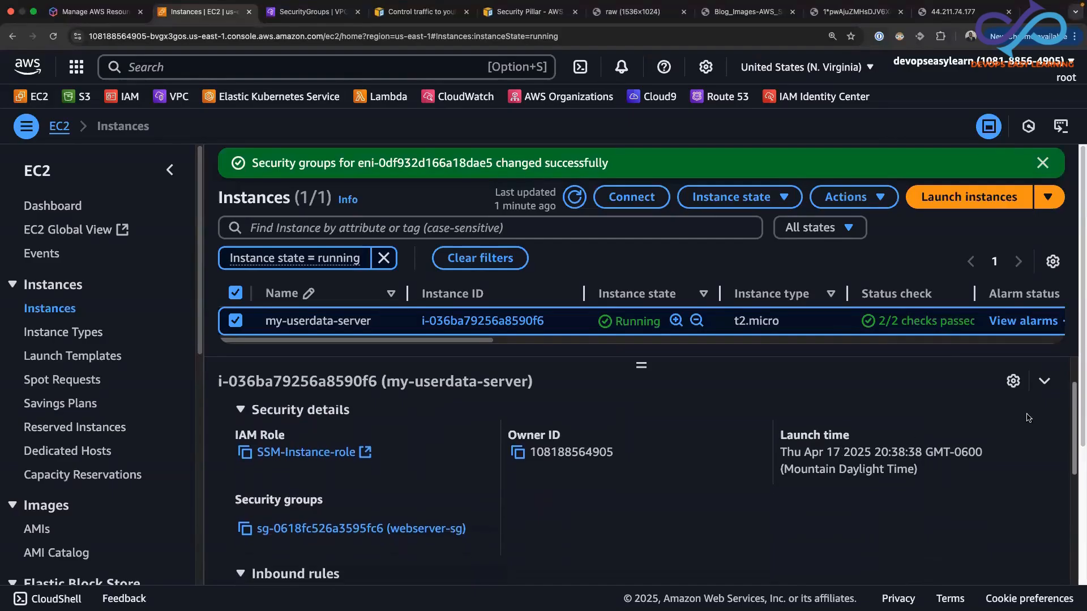
right_click(331, 528)
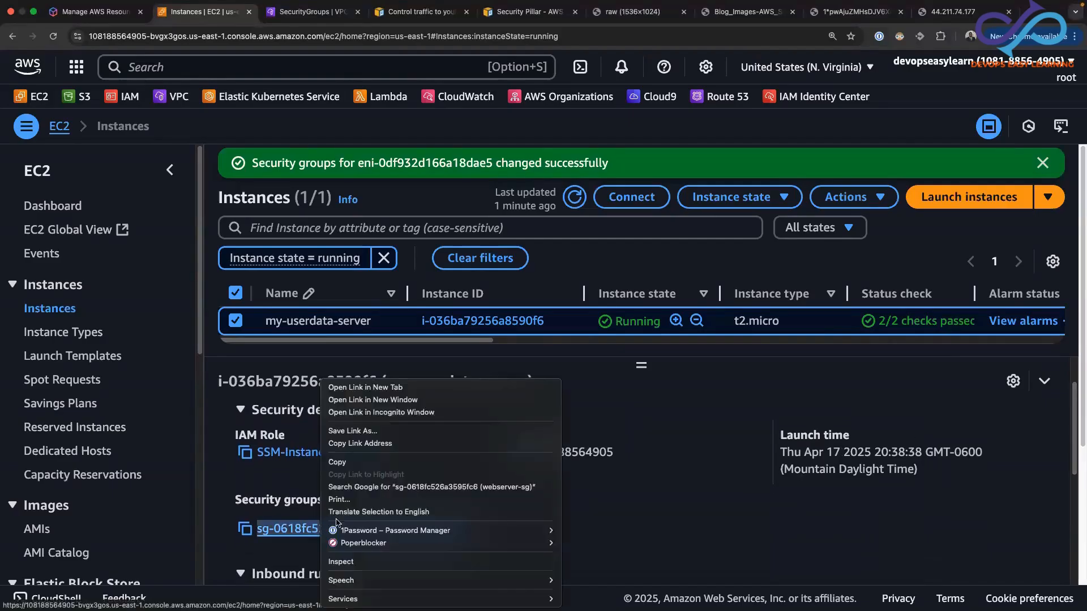
left_click(357, 389)
left_click(423, 11)
left_click(289, 12)
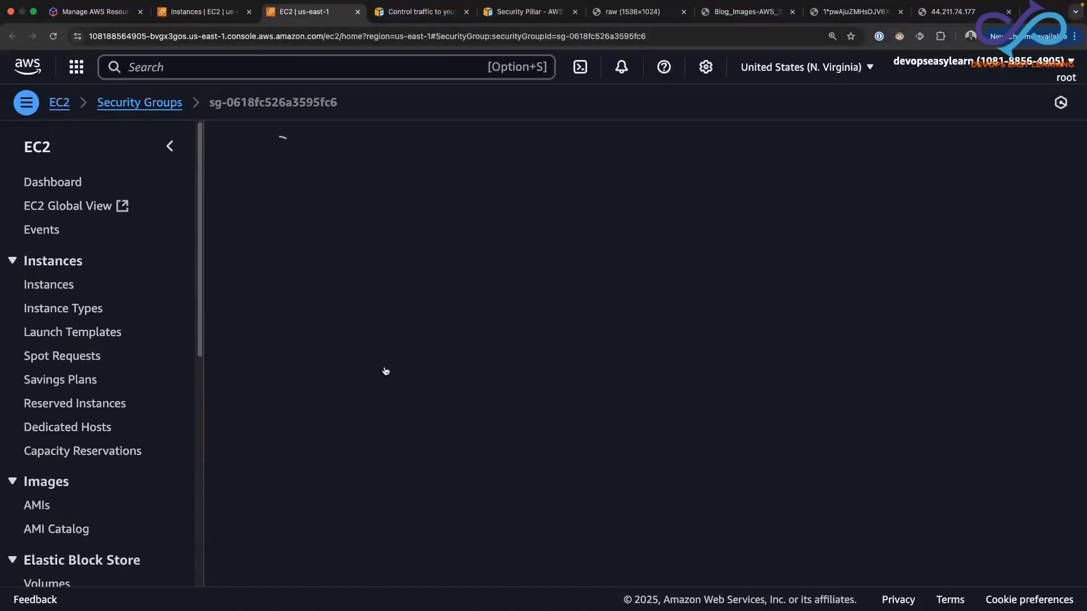
- Delete the HTTP inbound rule with source 0.0.0.0/0 from webserver-sg and save the rules
left_click(956, 480)
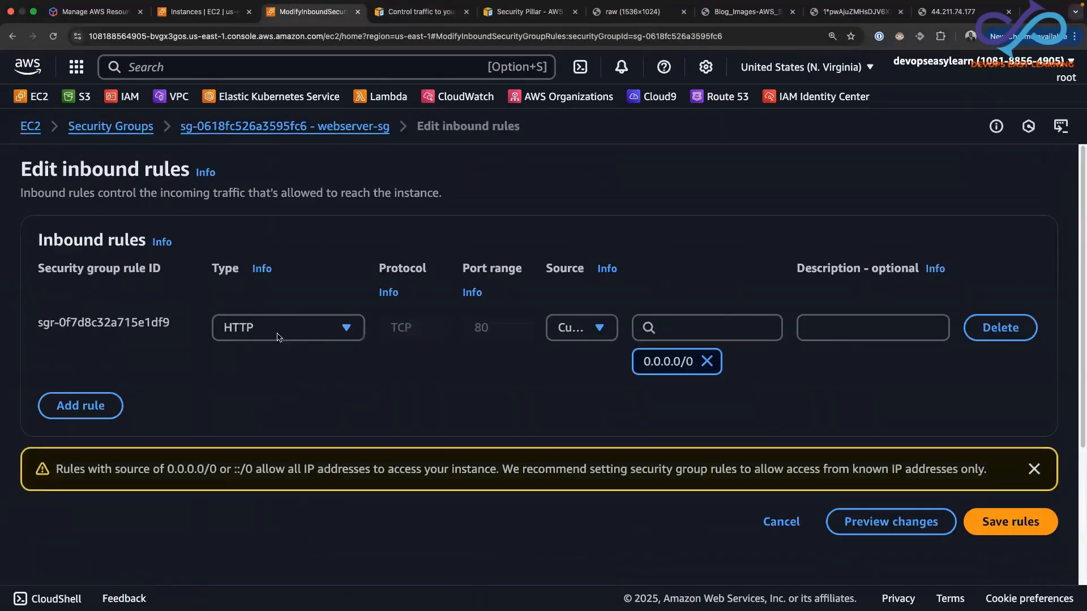
left_click(1008, 334)
left_click(1016, 407)
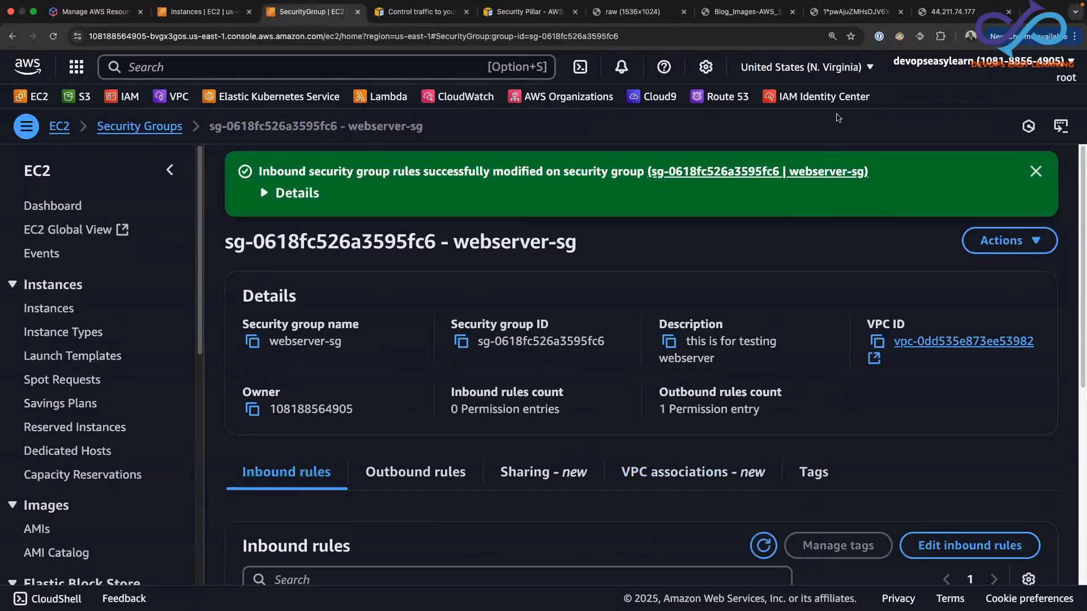
- Reload the instance's web page at its public IPv4 address to test access
left_click(952, 14)
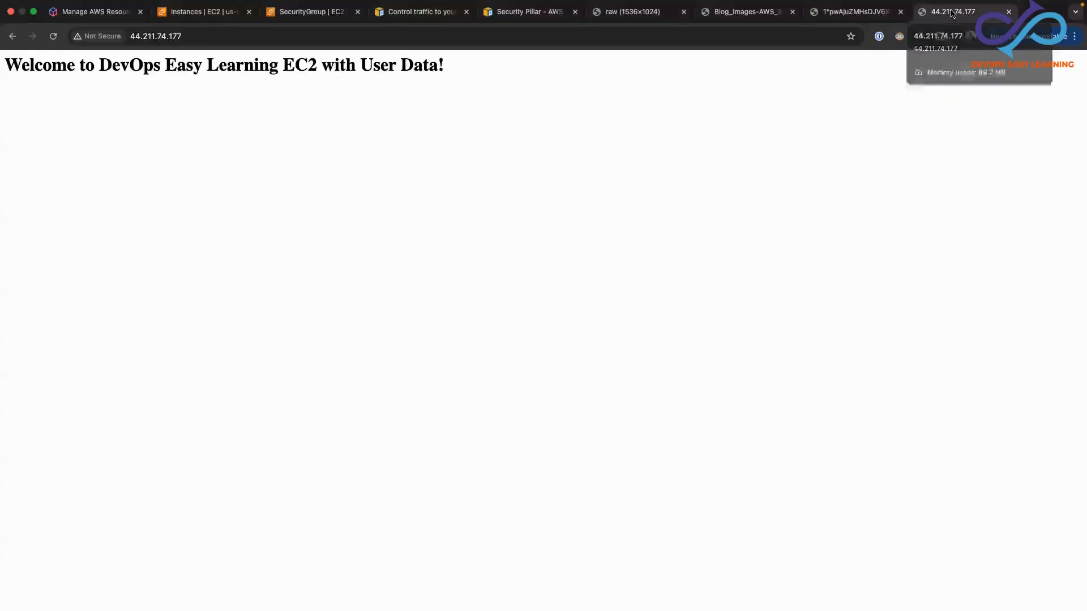
left_click(53, 36)
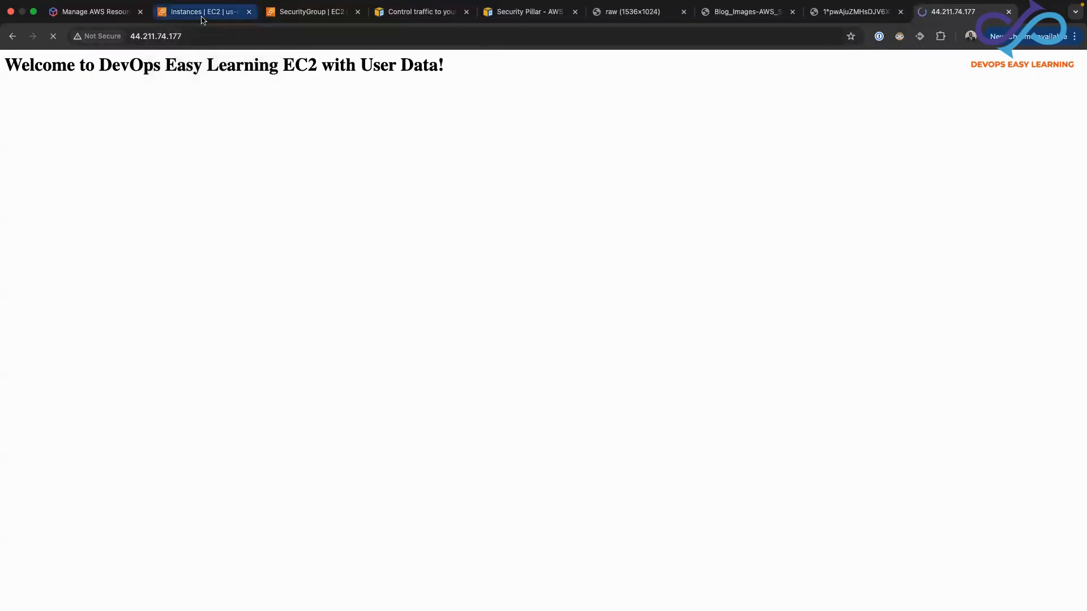
- Copy the instance's address 44.211.74.177 and load it in a new browser tab to test access afresh
left_click(170, 37)
right_click(152, 36)
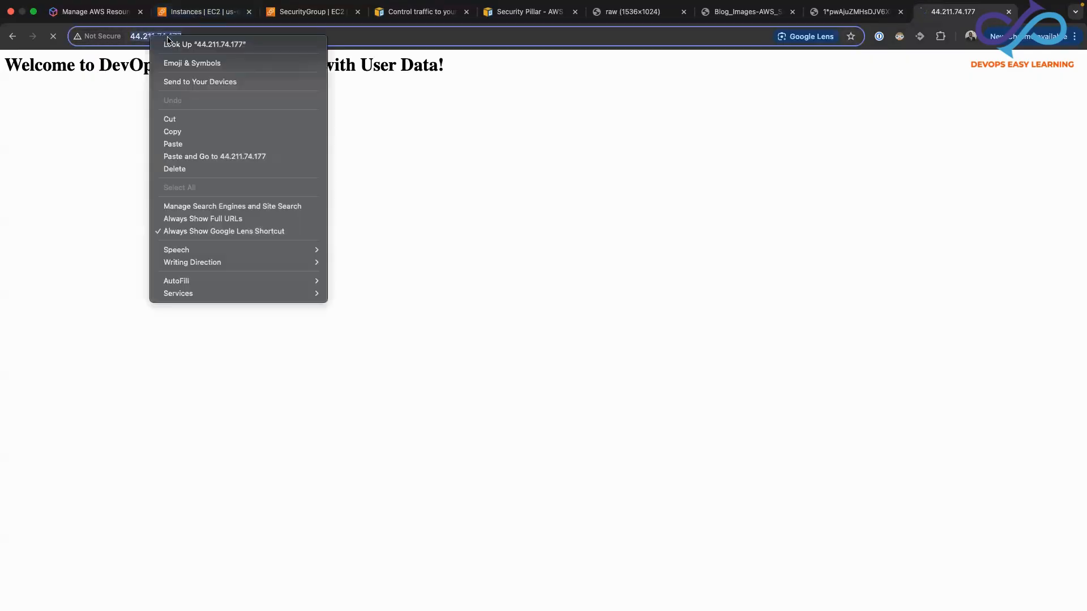
left_click(173, 131)
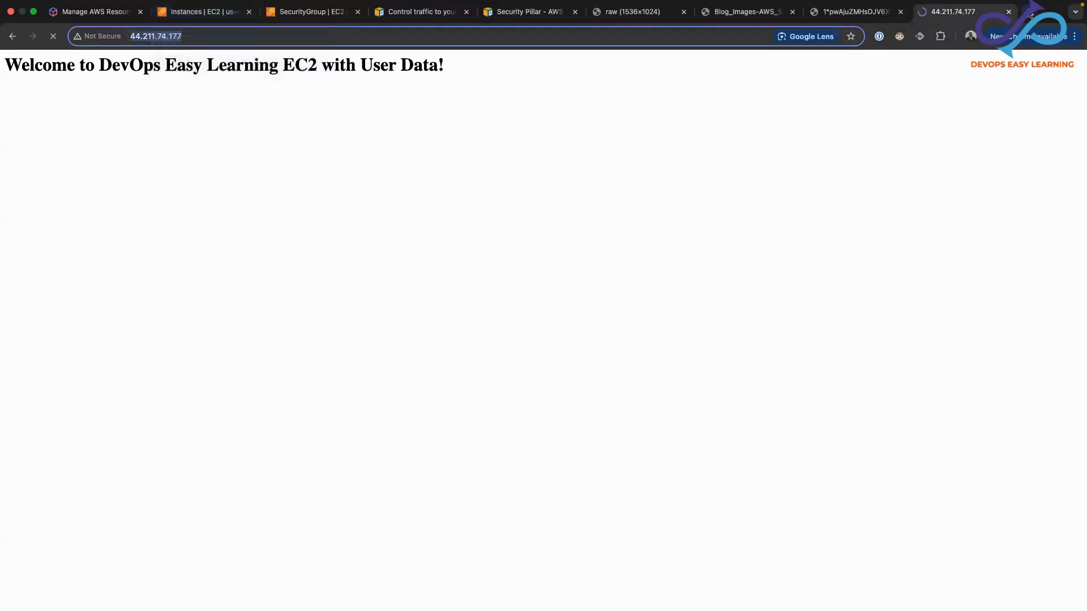
left_click(1030, 14)
right_click(527, 35)
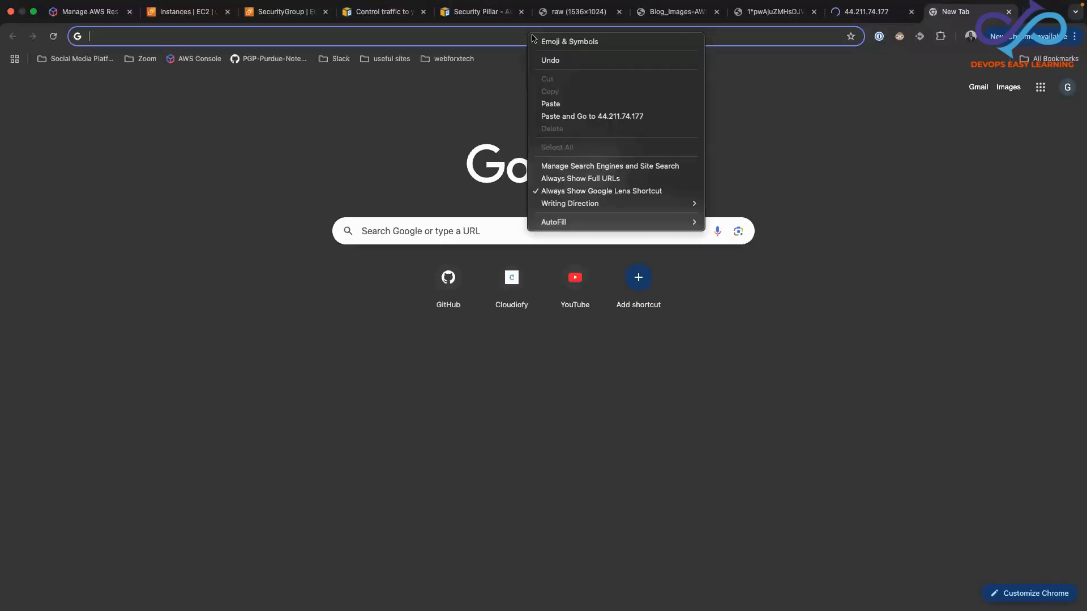
left_click(577, 103)
key("Return")
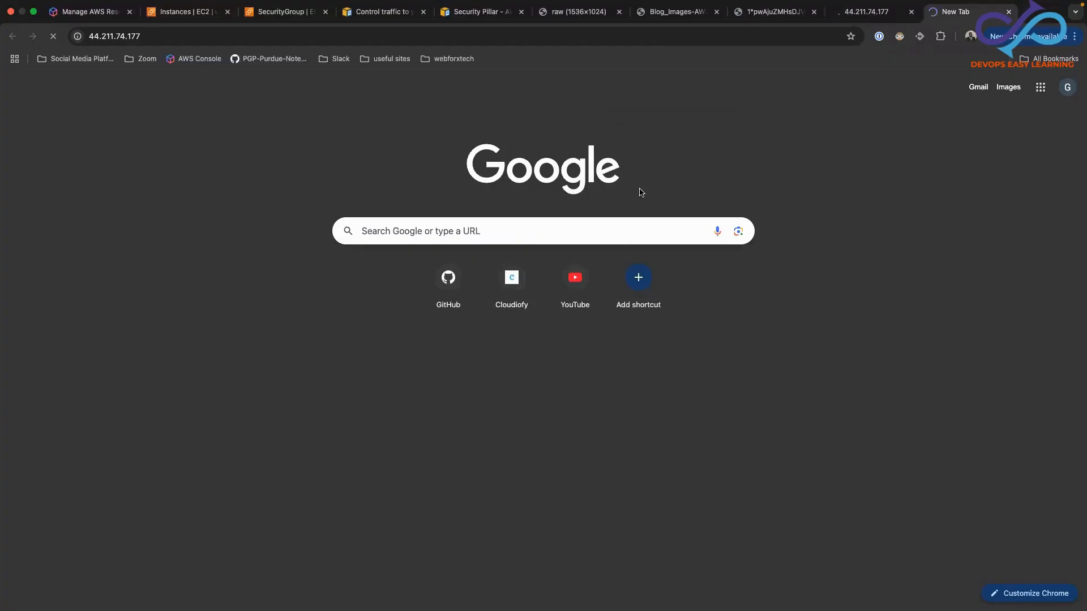
- Close the old browser tab holding the instance's web page and show the security group diagram with inbound and outbound rules
left_click(875, 19)
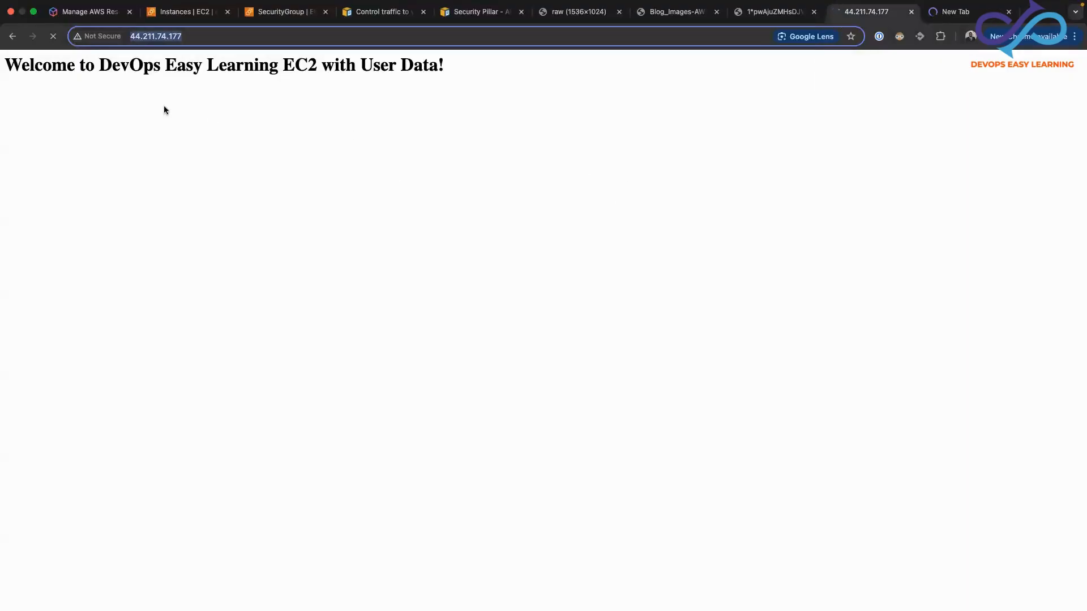
left_click(913, 12)
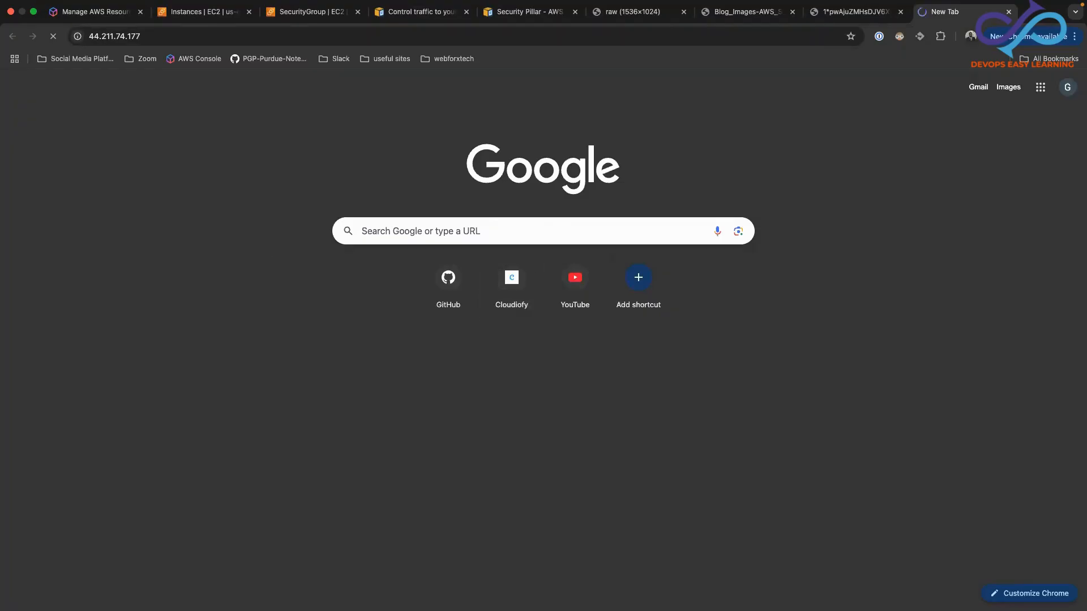
key("super+Tab")
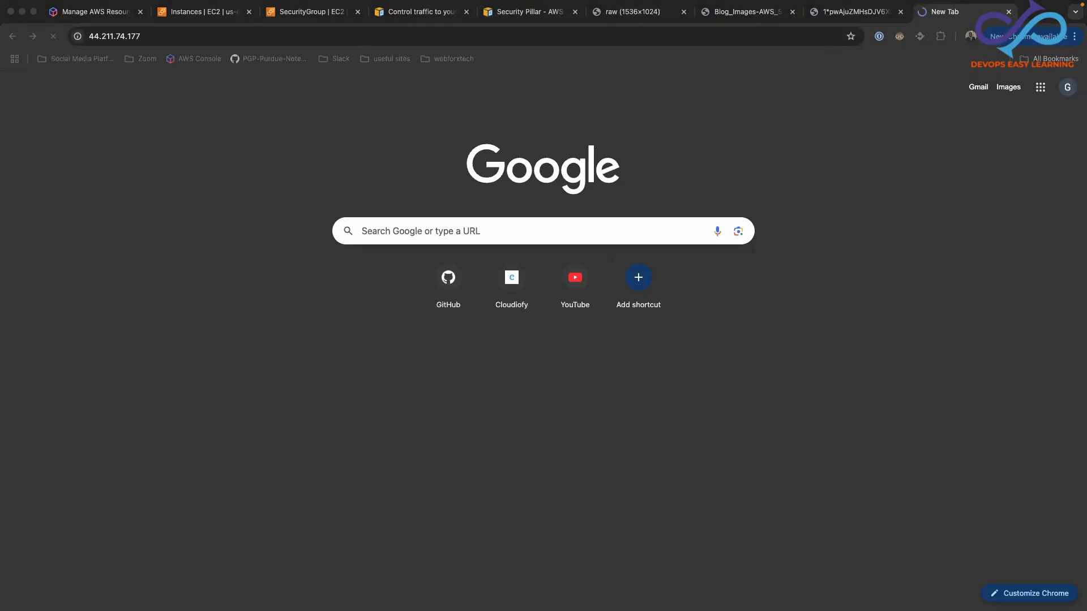
left_click(633, 12)
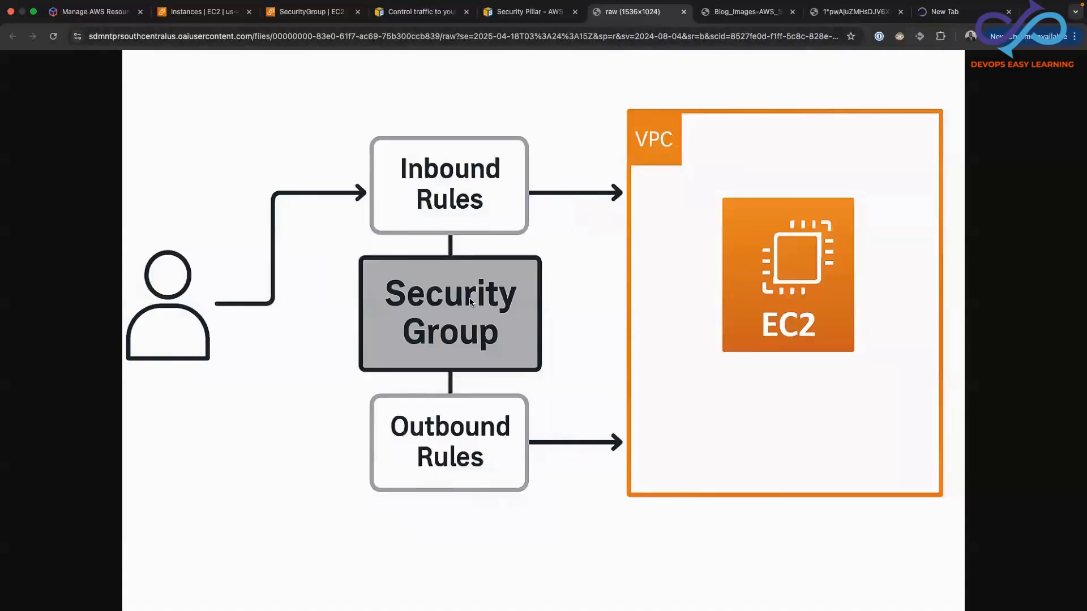